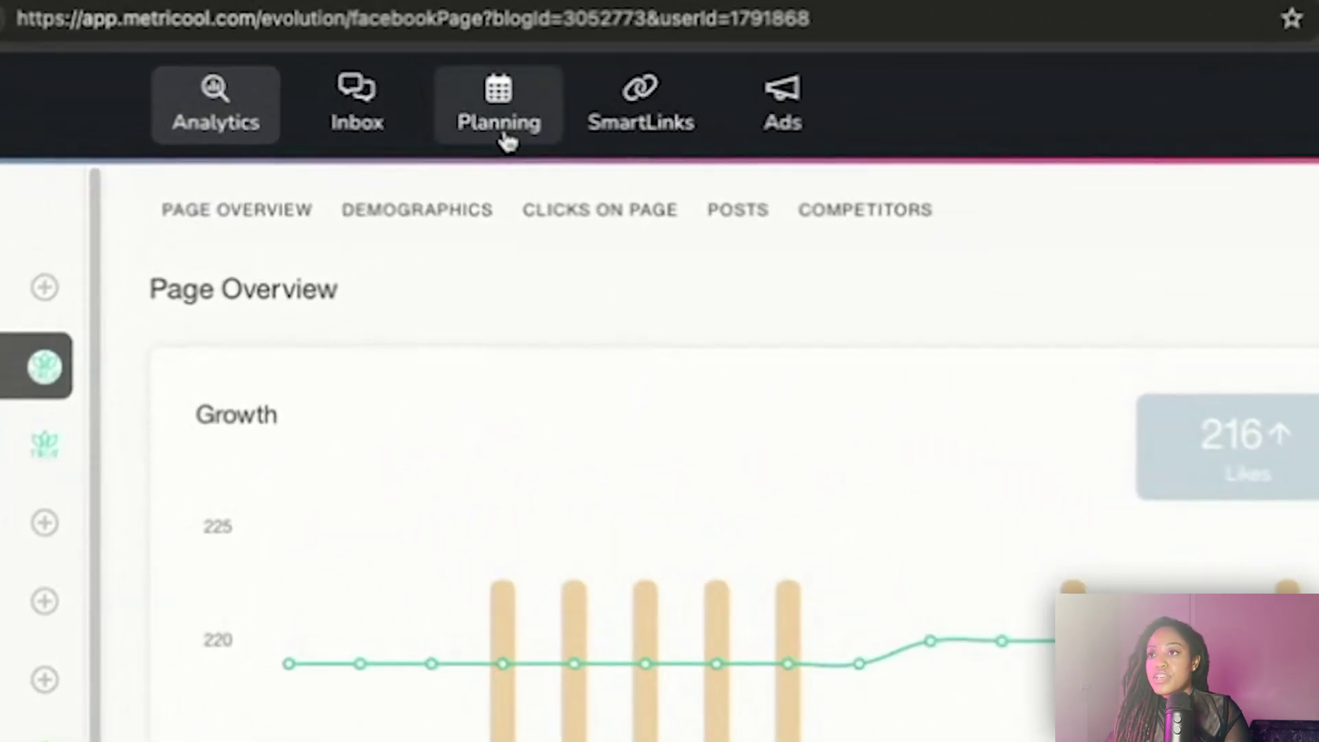
- Open the planning calendar and go to the week of Jan 7 – Jan 13, 2024
{"action": "left_click", "coordinate": [507, 141]}
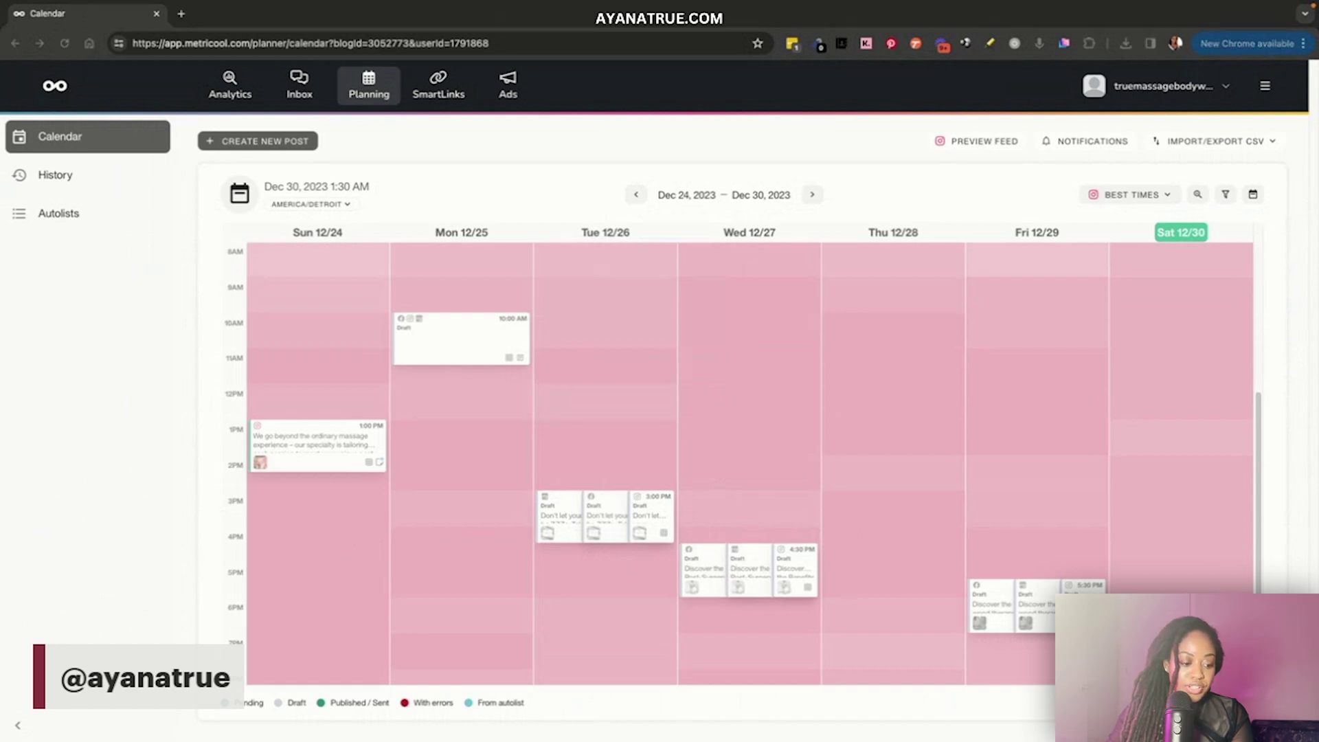
{"action": "scroll", "coordinate": [887, 550], "scroll_direction": "down", "scroll_amount": 1}
{"action": "left_click", "coordinate": [810, 195]}
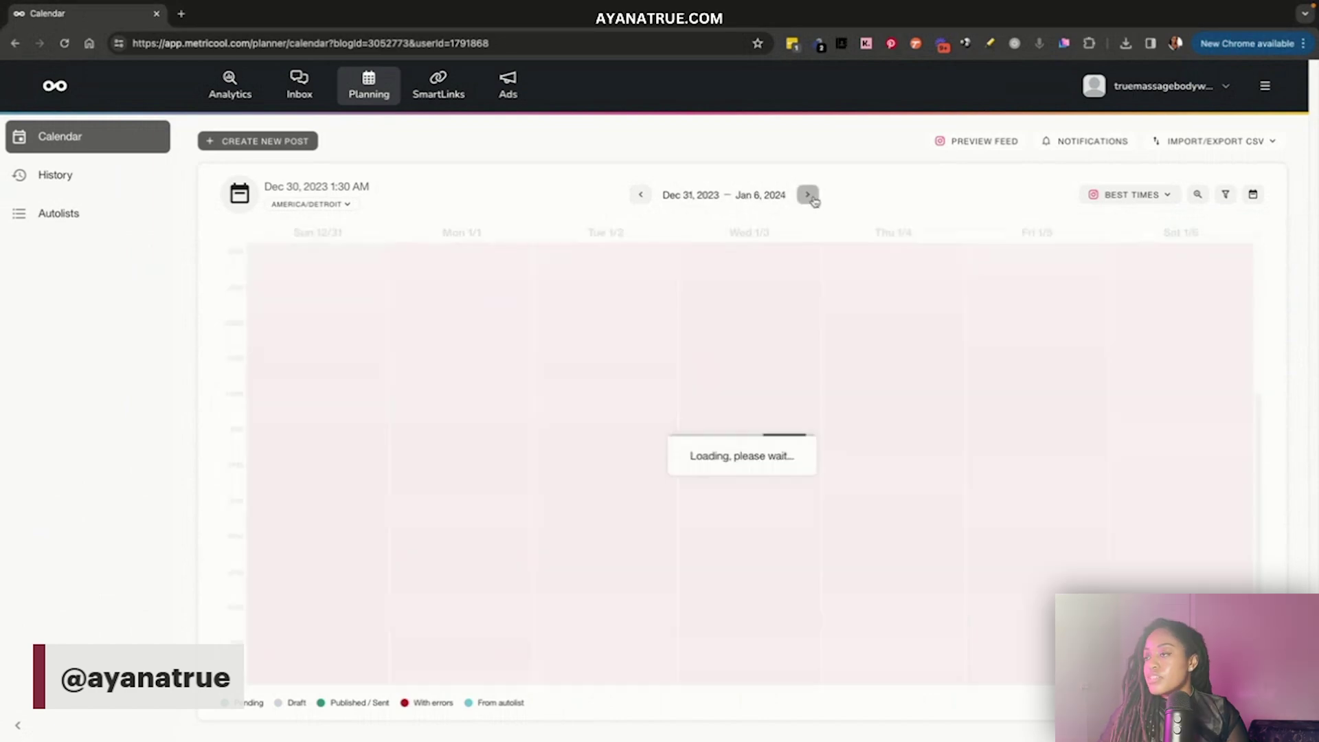
{"action": "left_click", "coordinate": [808, 194]}
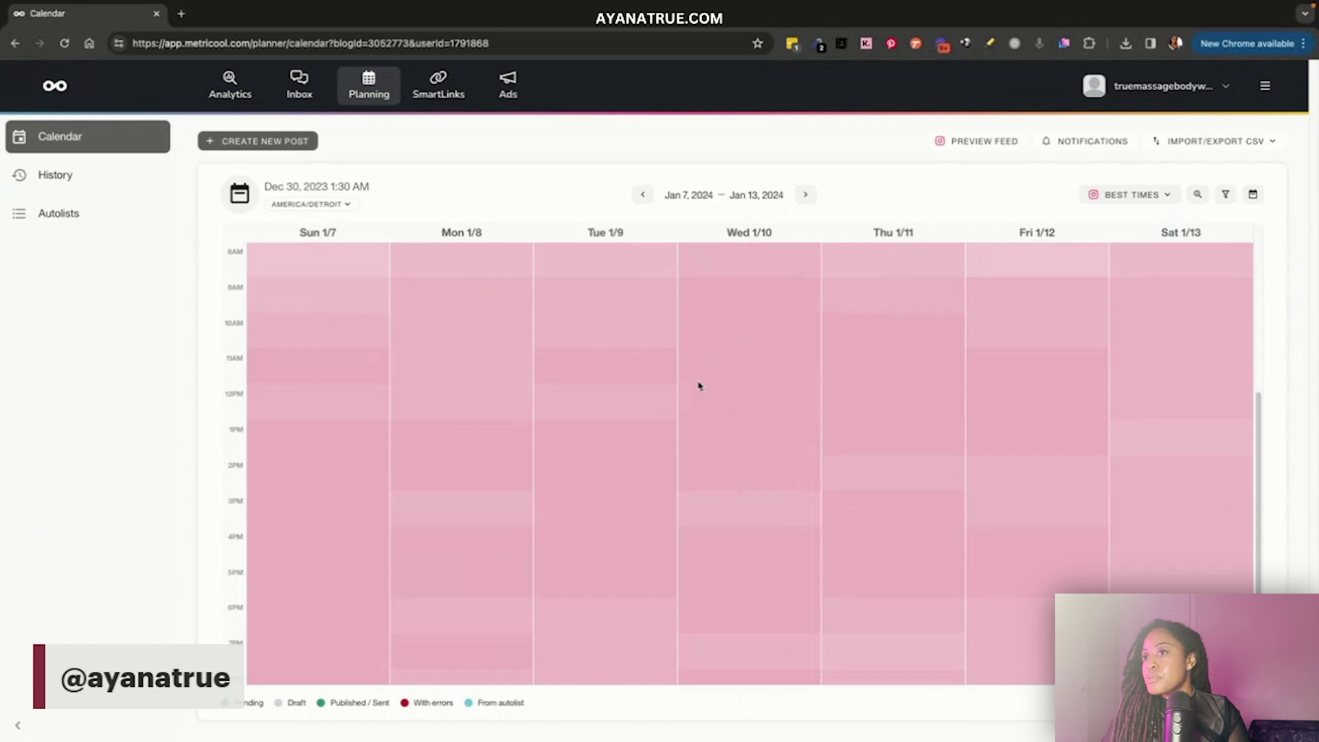
- Start a new post for Wednesday, January 10 at 12:30 PM and add Instagram and Google Business Profile alongside Facebook
{"action": "left_click", "coordinate": [733, 420]}
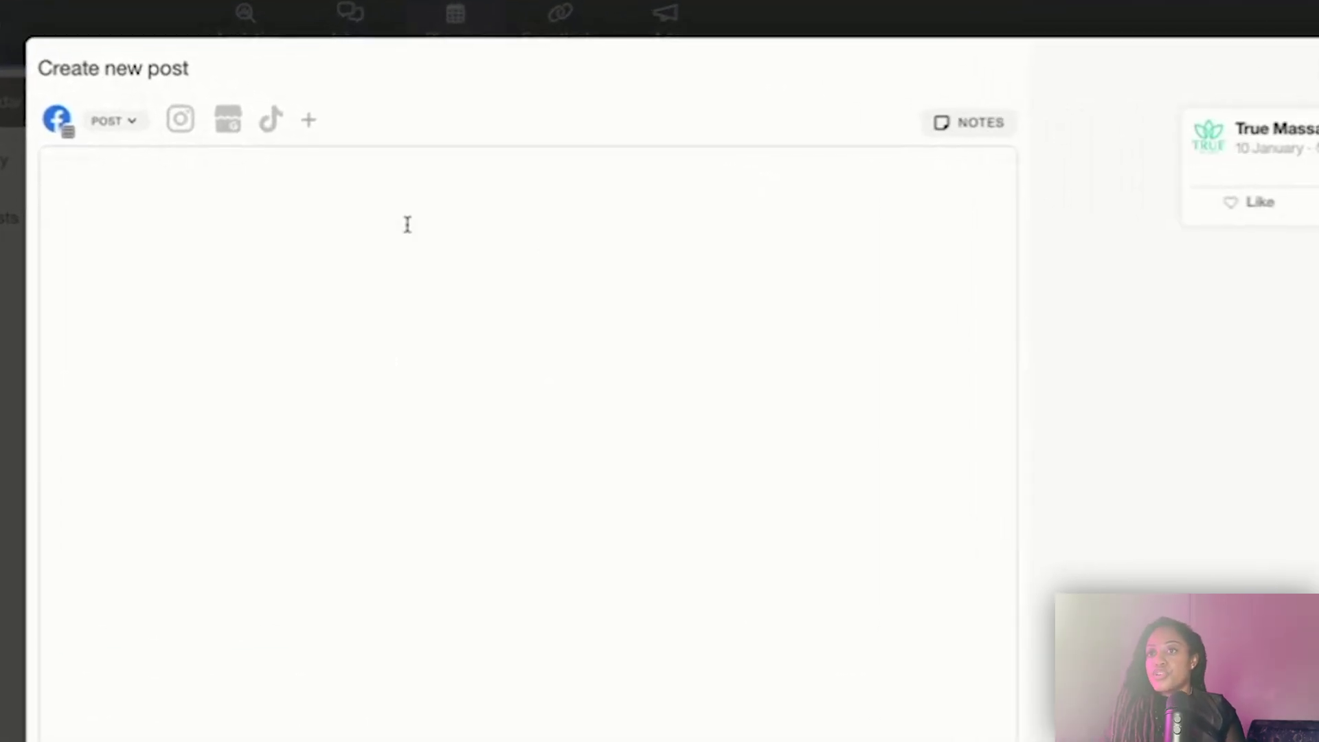
{"action": "left_click", "coordinate": [185, 121]}
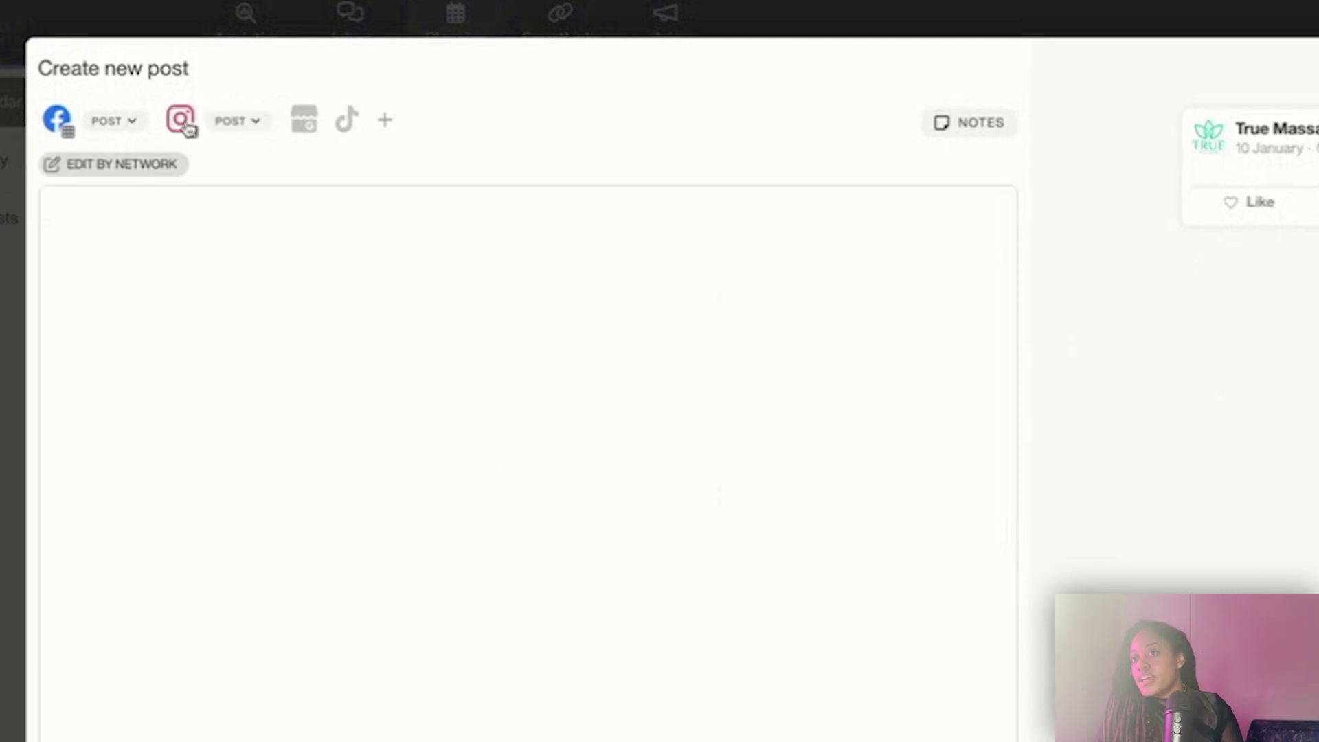
{"action": "left_click", "coordinate": [303, 124]}
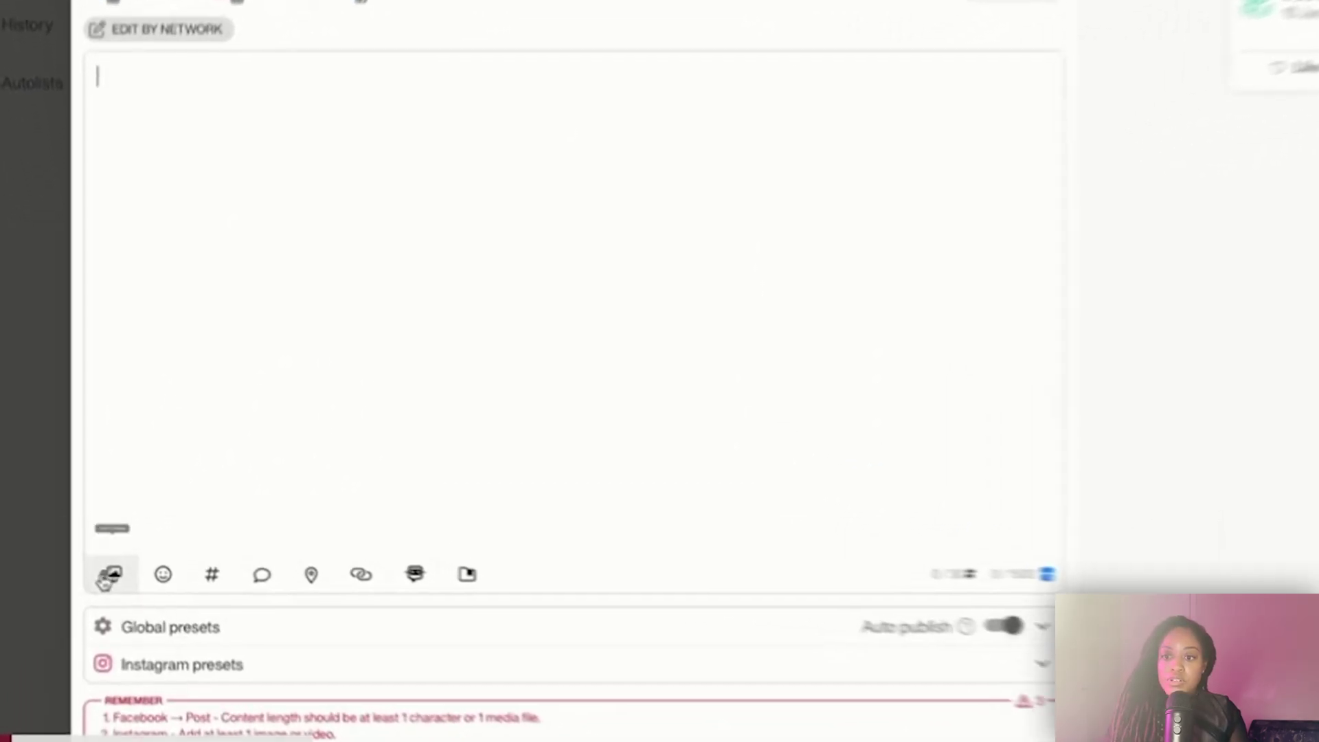
- Add an image to the post from a URL, using the copied Google Drive sharing link
{"action": "left_click", "coordinate": [104, 577]}
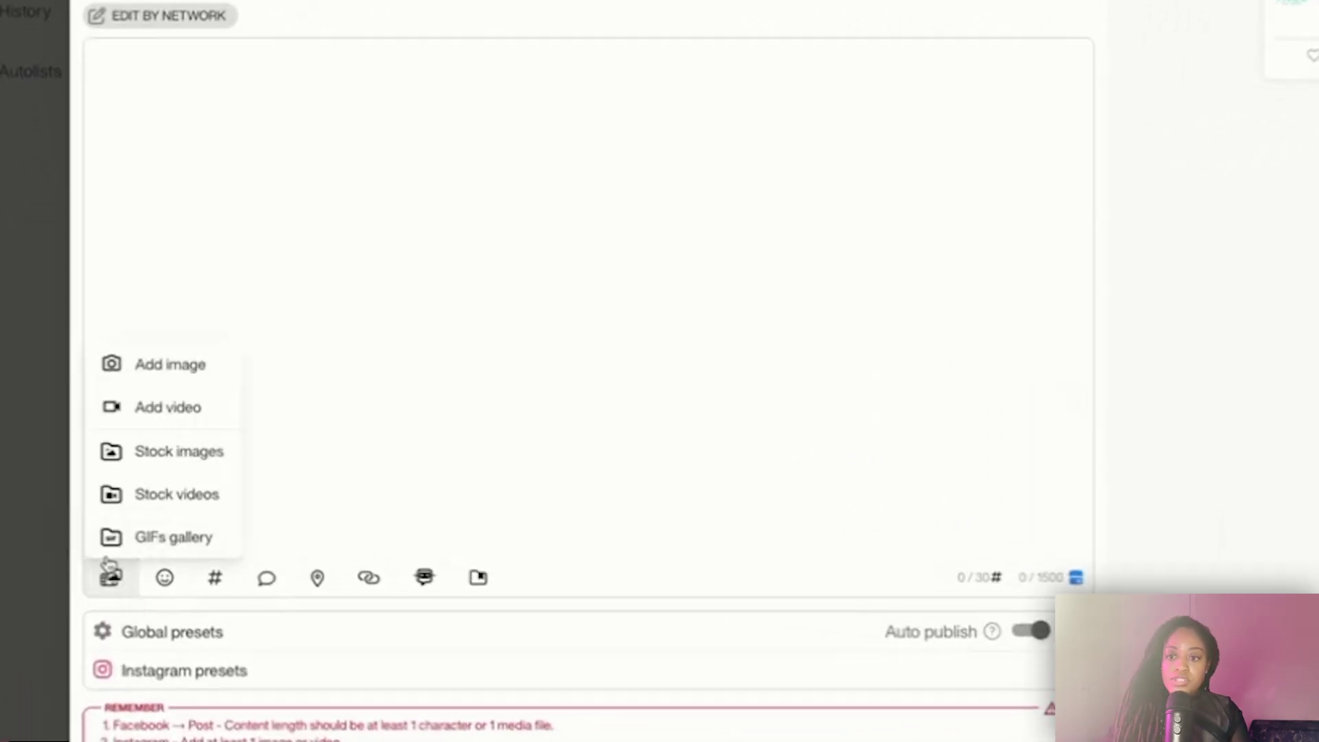
{"action": "left_click", "coordinate": [160, 366]}
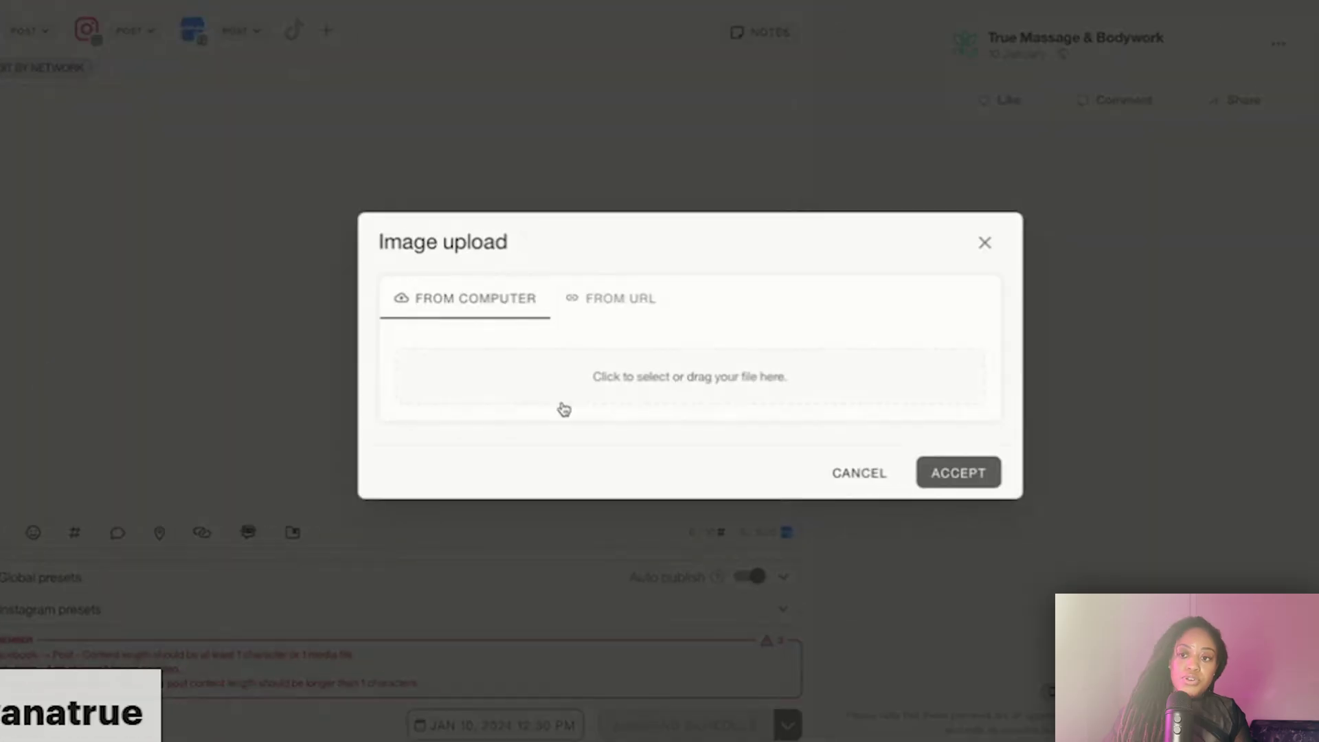
{"action": "left_click", "coordinate": [618, 299]}
{"action": "left_click", "coordinate": [593, 364]}
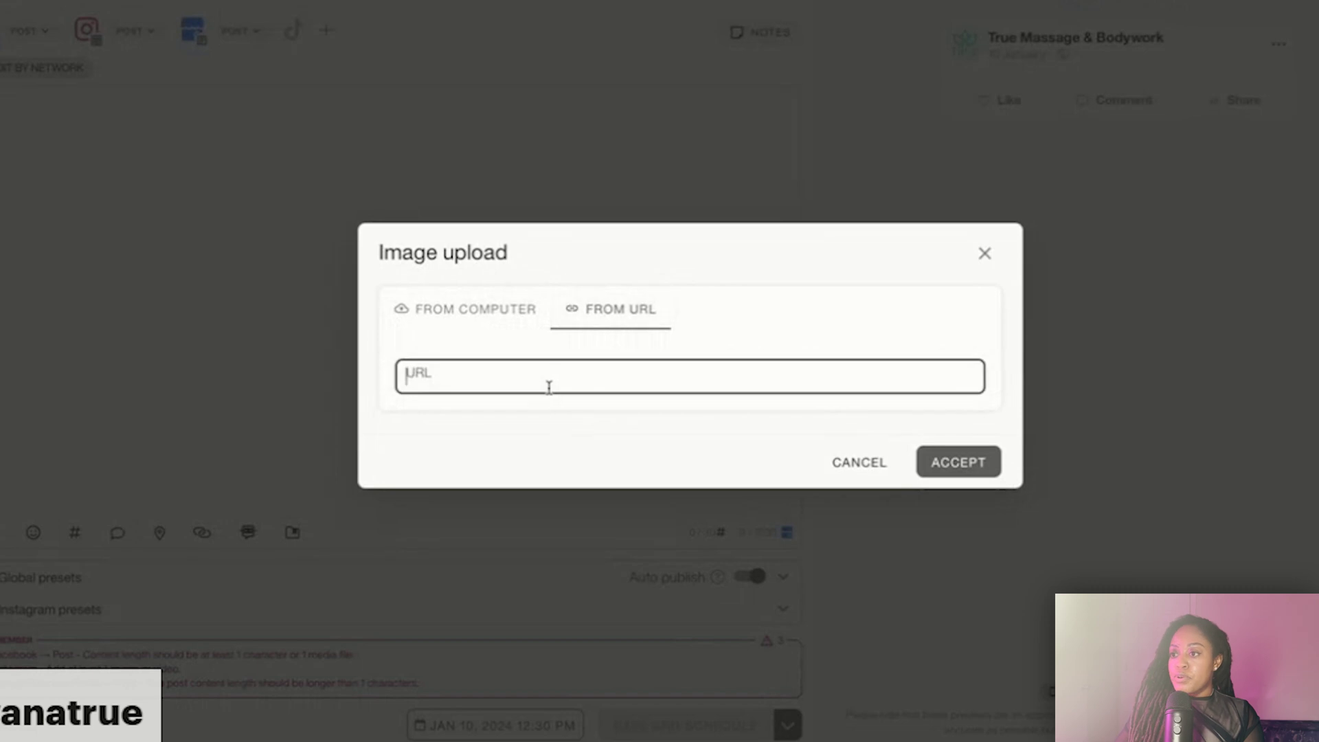
{"action": "right_click", "coordinate": [540, 381]}
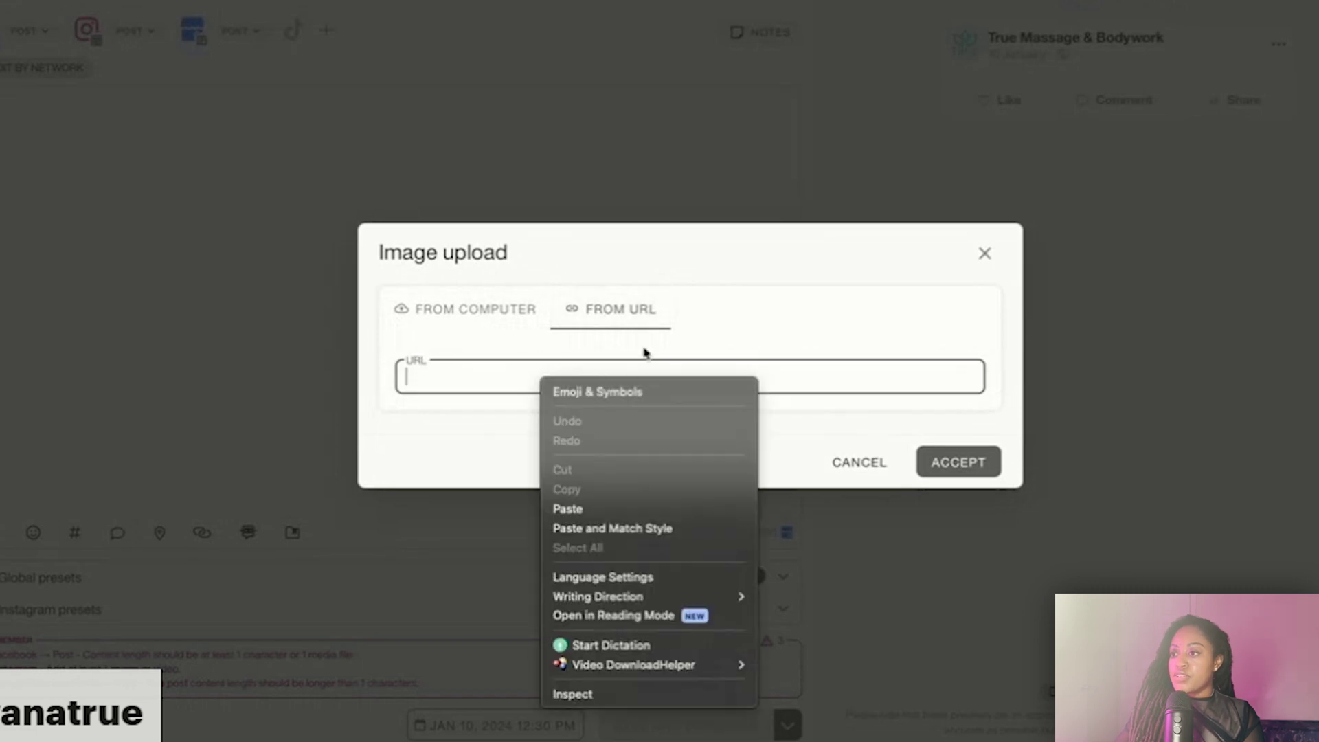
{"action": "left_click", "coordinate": [465, 310]}
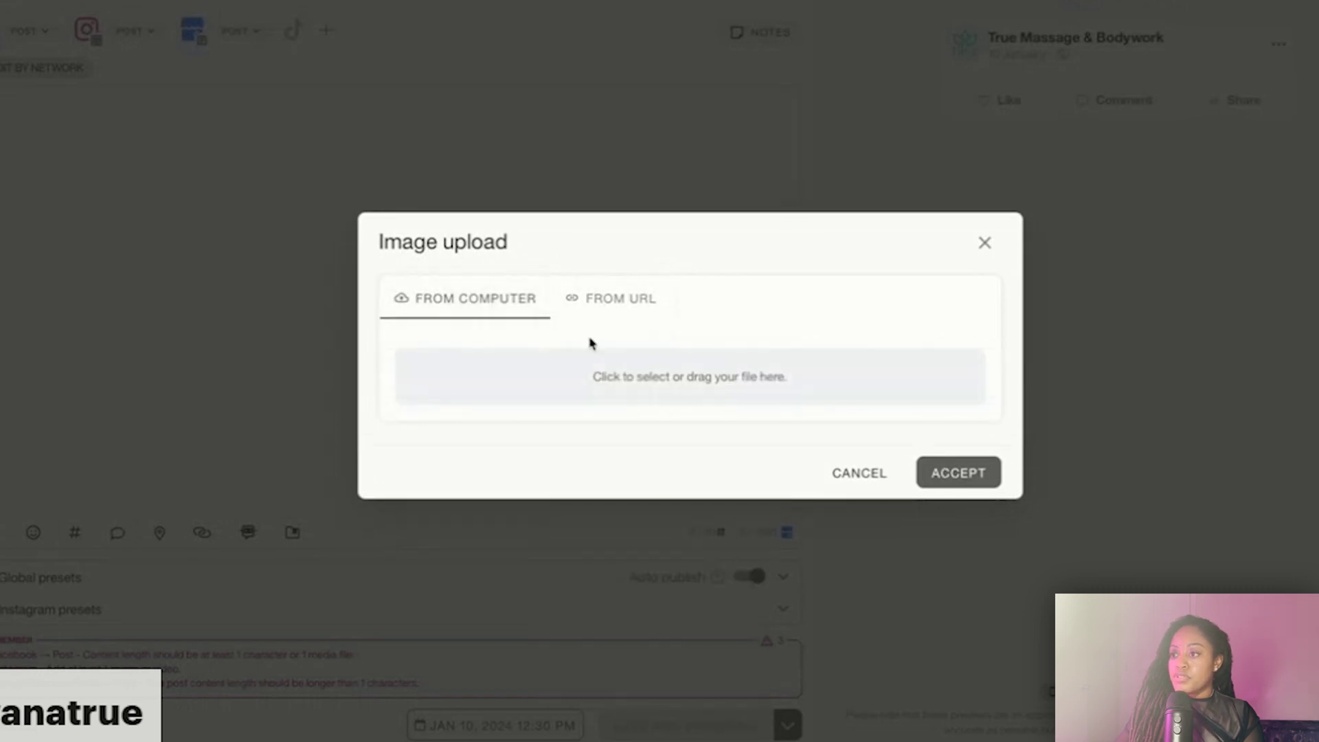
{"action": "left_click", "coordinate": [611, 316]}
{"action": "left_click", "coordinate": [533, 377]}
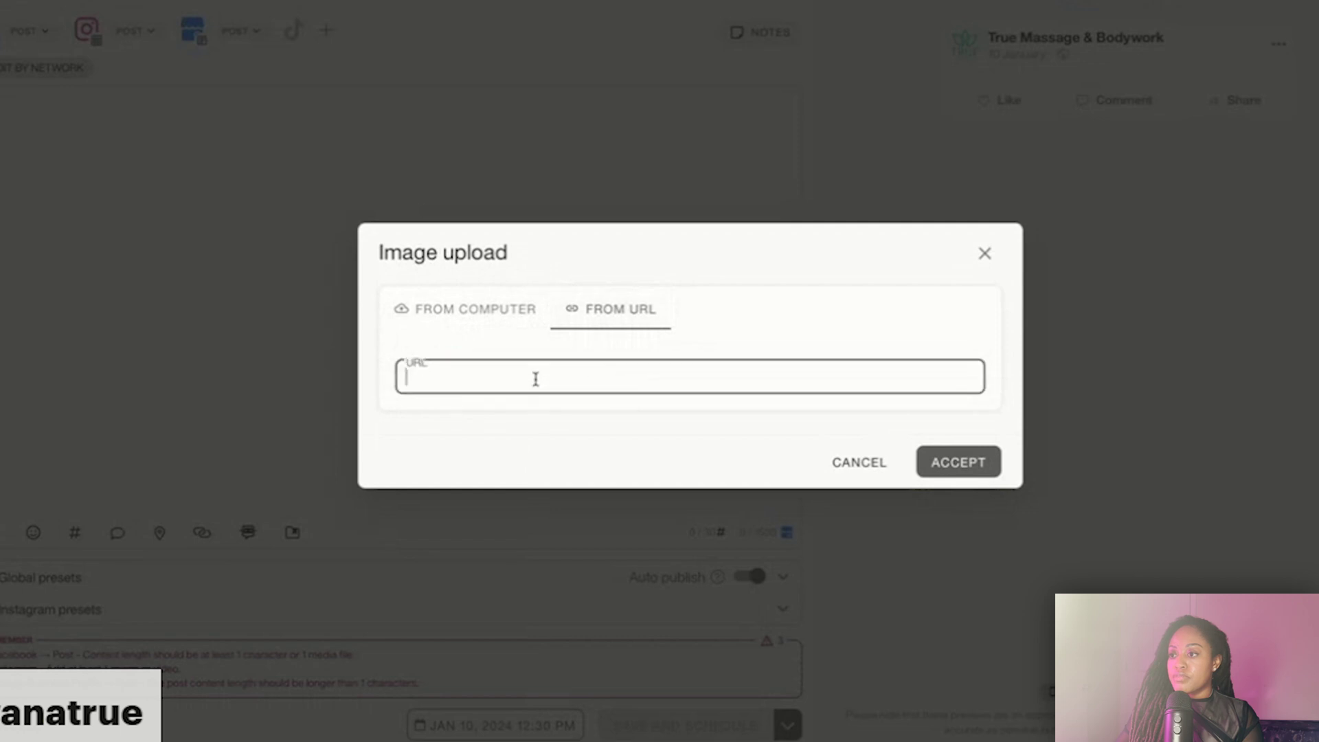
{"action": "right_click", "coordinate": [536, 378]}
{"action": "left_click", "coordinate": [602, 508]}
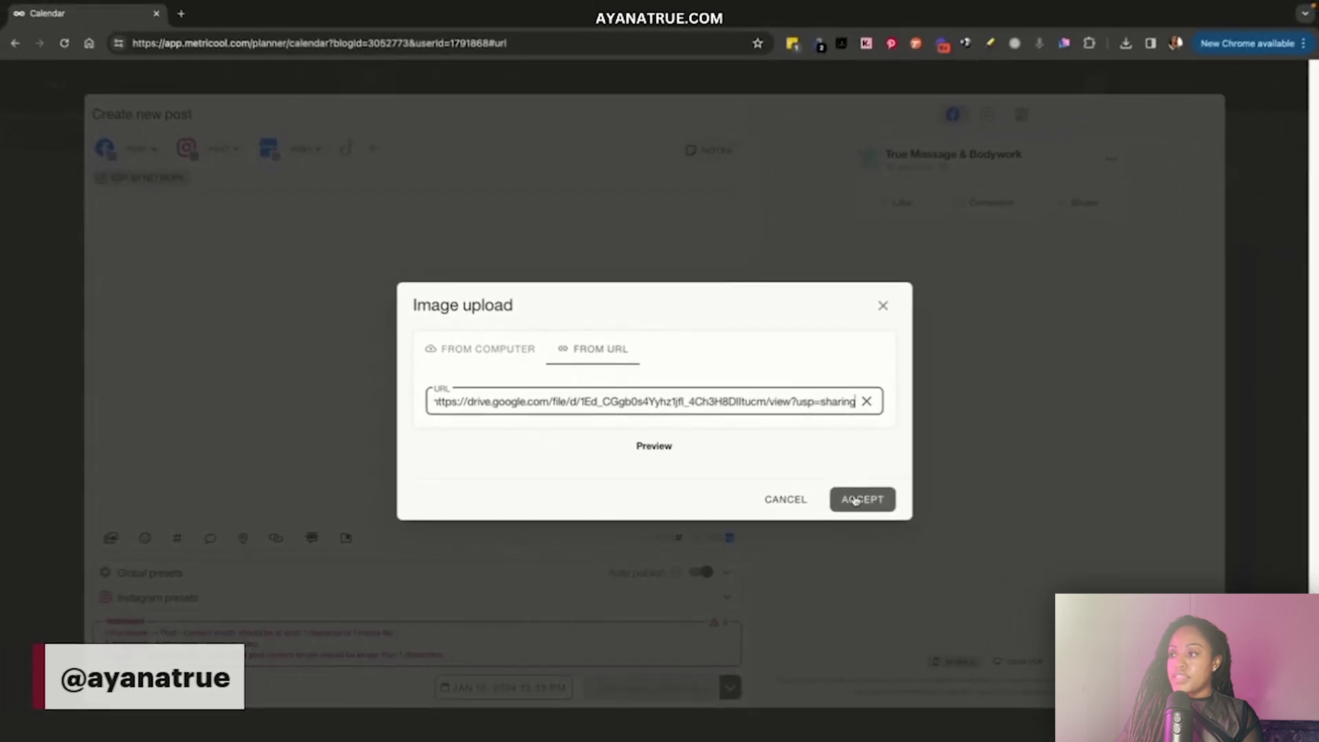
{"action": "left_click", "coordinate": [945, 465]}
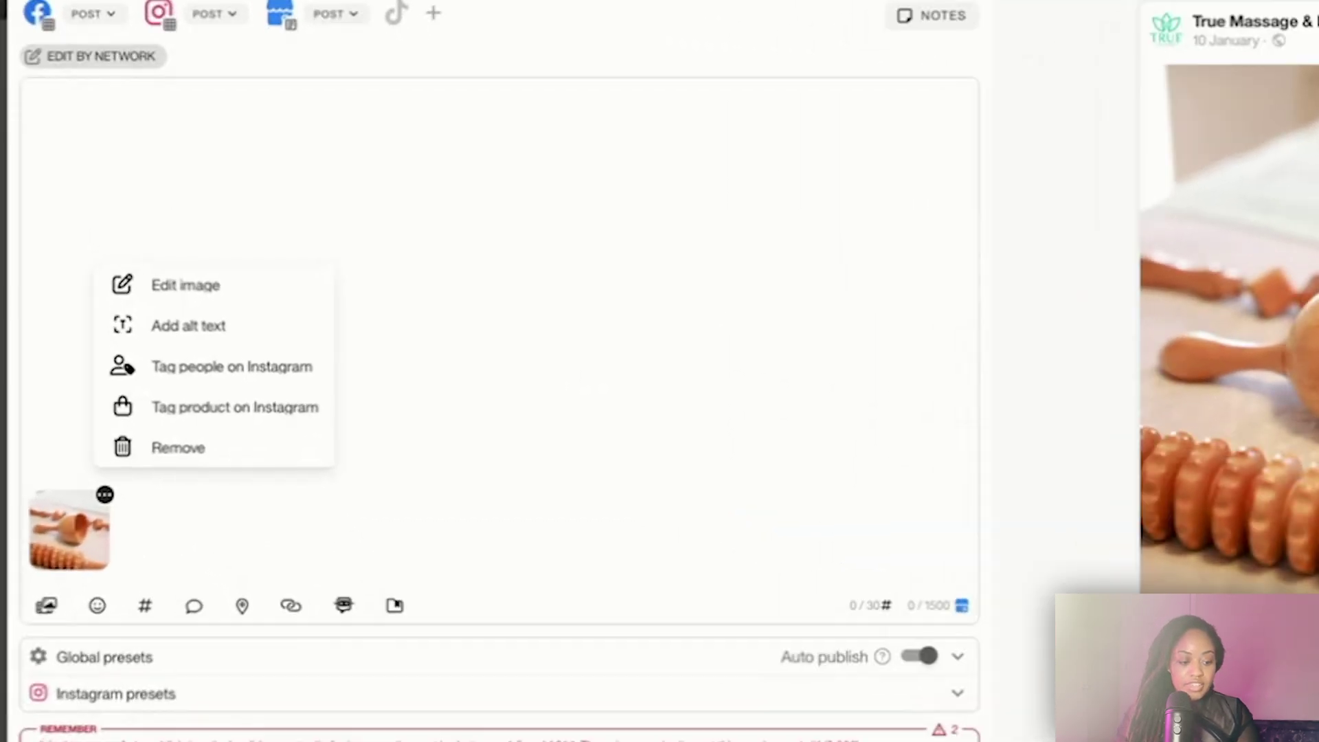
- Open the AI text generator and enter "Caption for wood therapy session" as the source text
{"action": "left_click", "coordinate": [343, 607]}
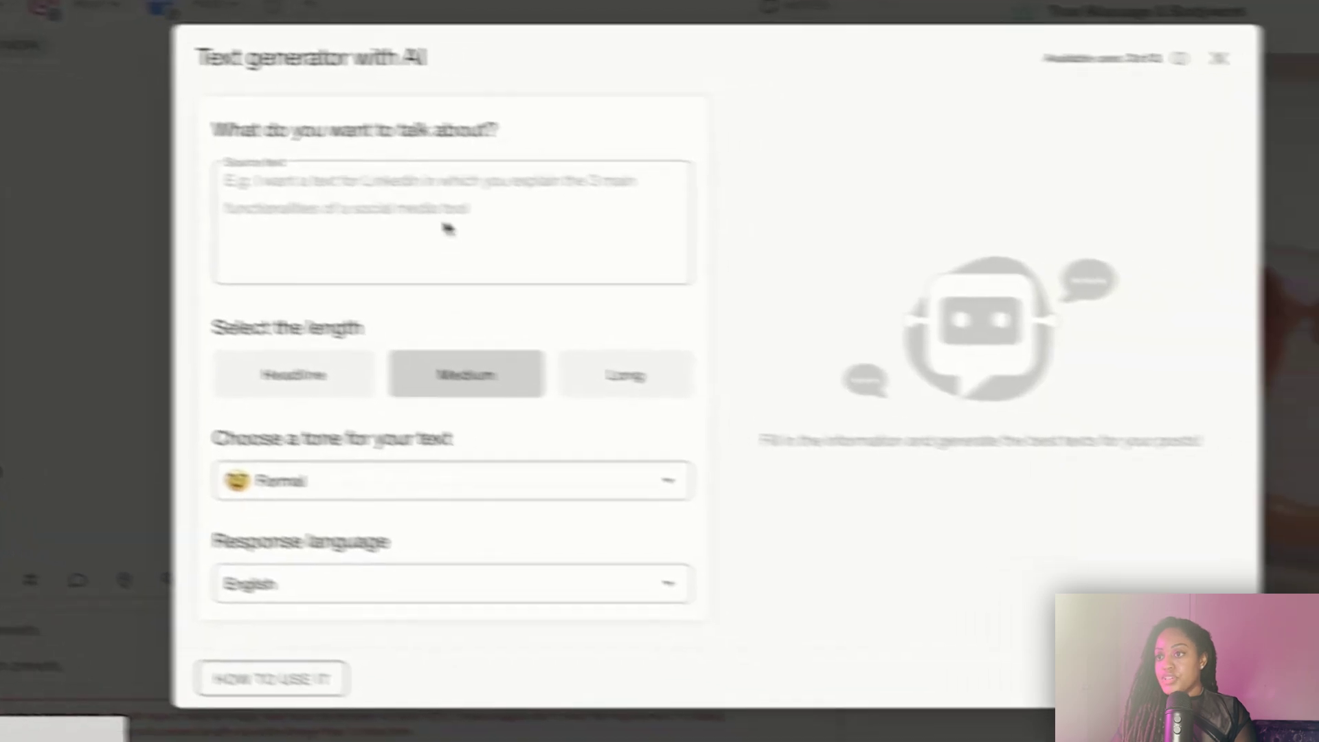
{"action": "left_click", "coordinate": [309, 198]}
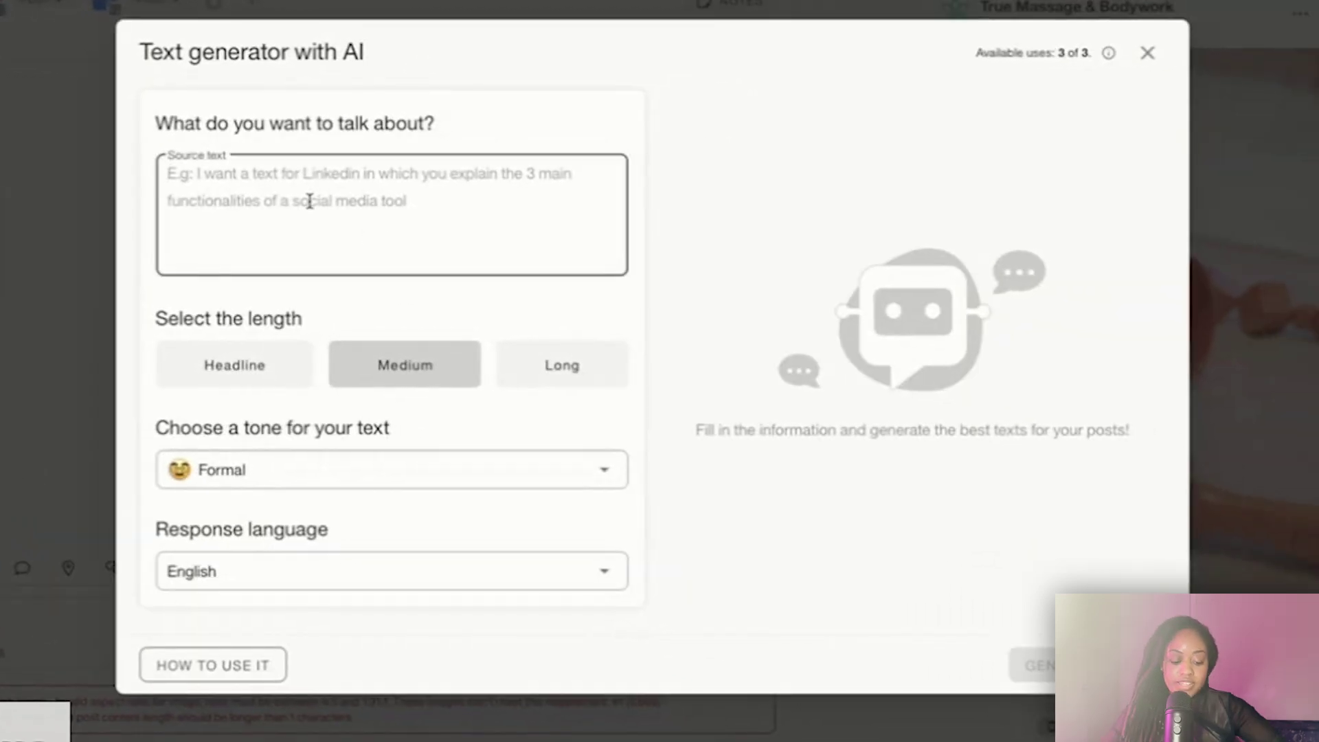
{"action": "type", "text": "Capti"}
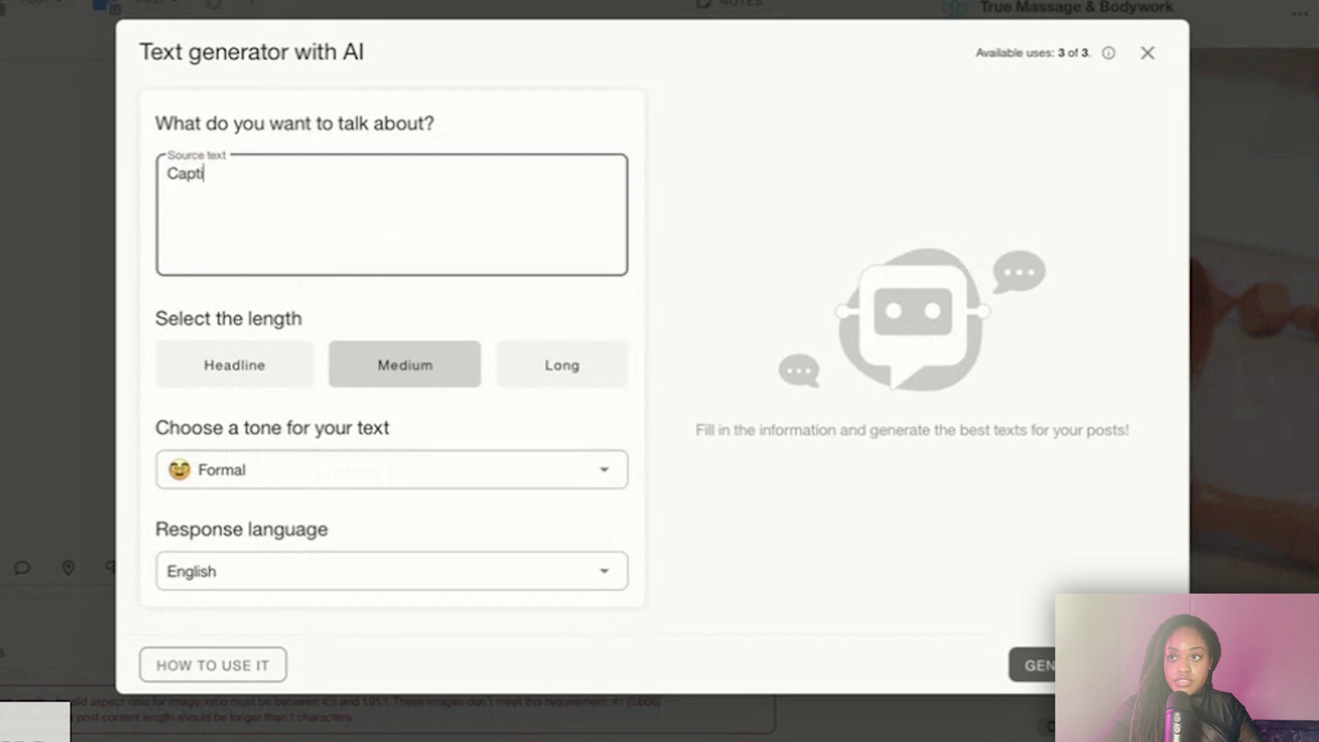
{"action": "type", "text": "on for wood"}
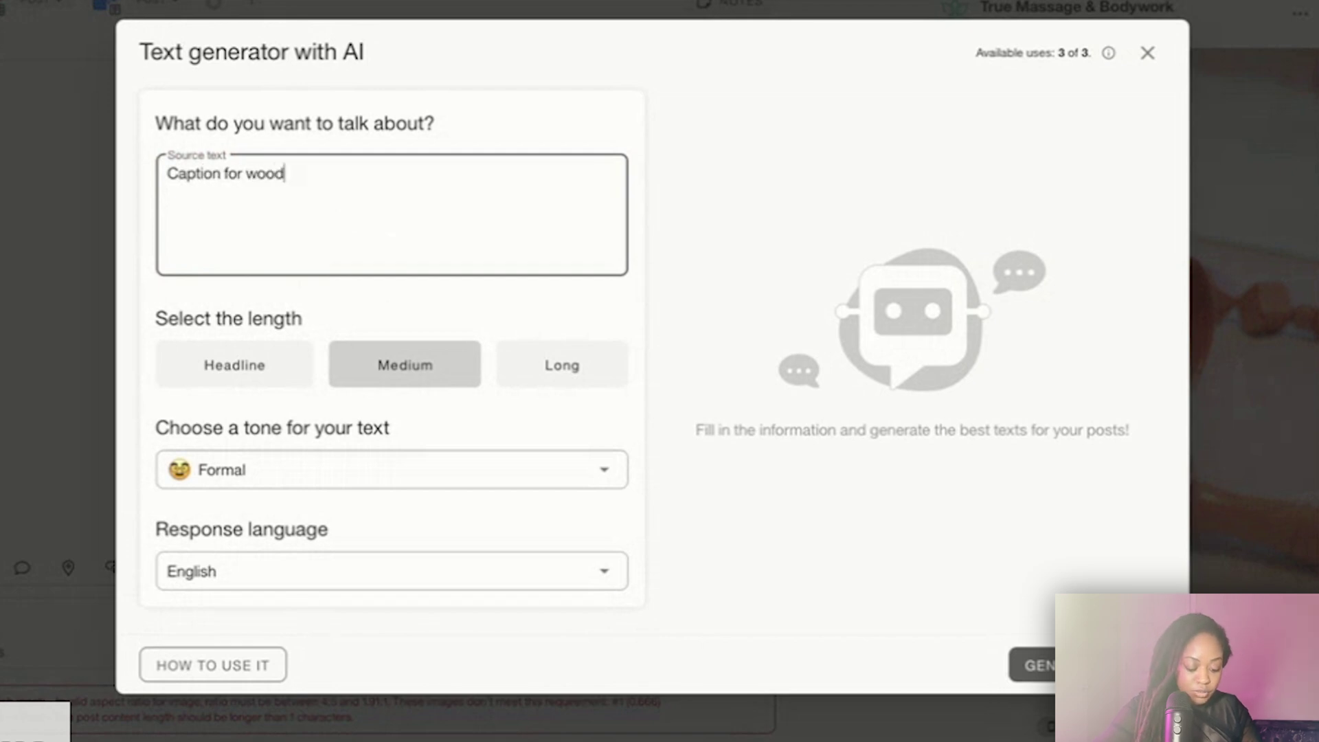
{"action": "type", "text": " therapy ses"}
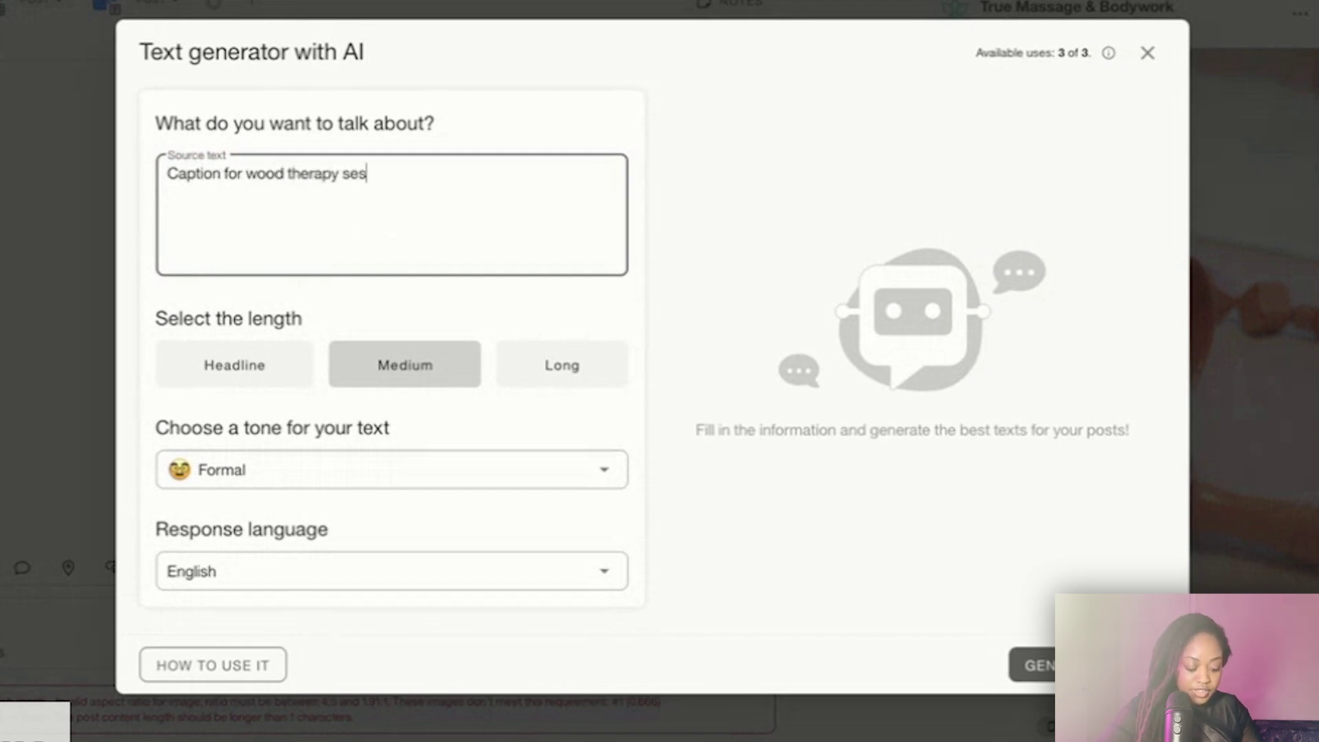
{"action": "type", "text": "sion"}
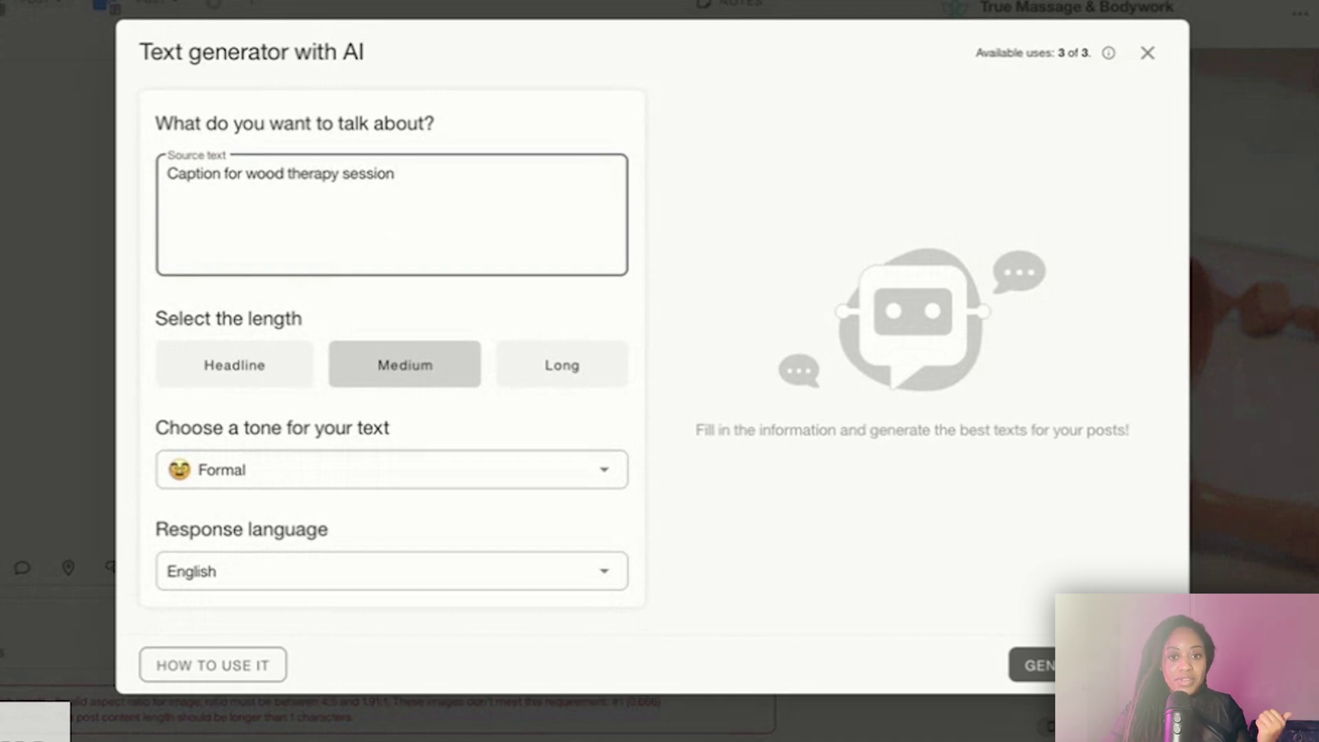
{"action": "key", "text": "Return"}
- Set the text tone to Emphatic and generate the caption suggestions
{"action": "left_click", "coordinate": [283, 469]}
{"action": "scroll", "coordinate": [276, 680], "scroll_direction": "down", "scroll_amount": 3}
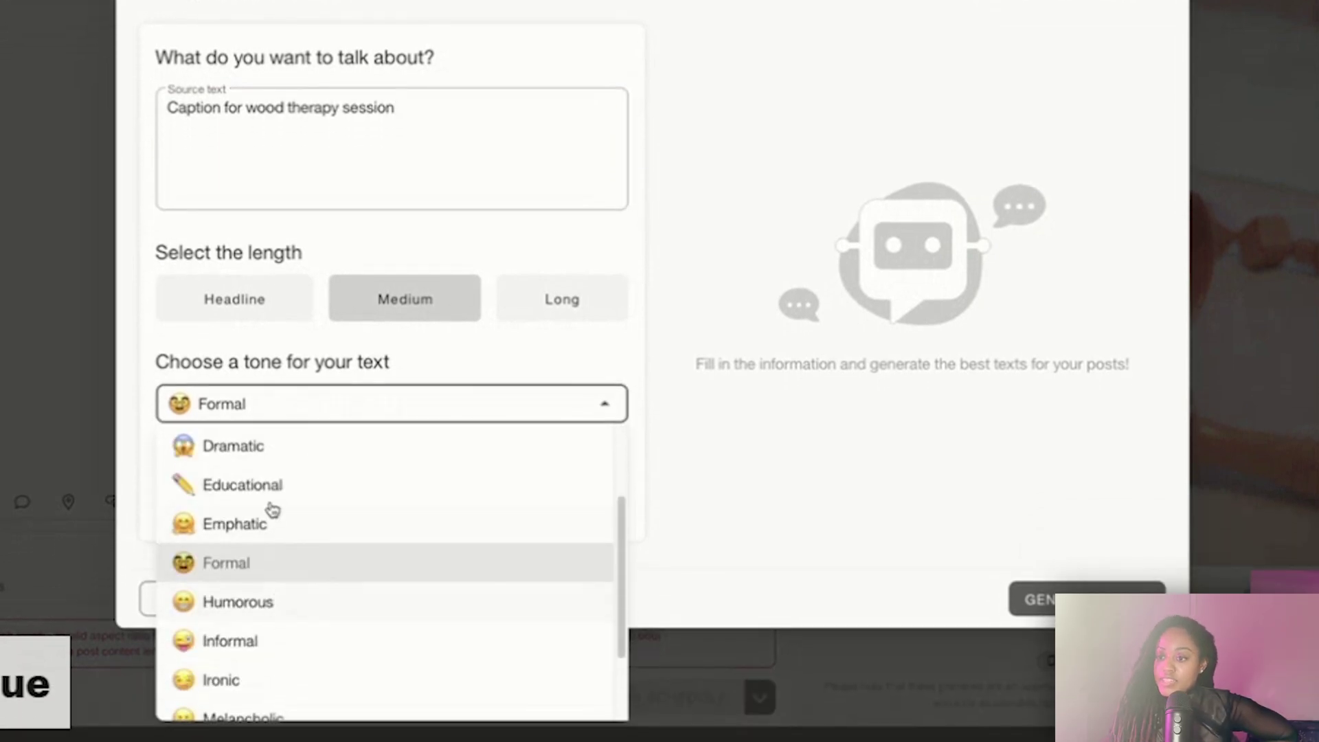
{"action": "left_click", "coordinate": [260, 523]}
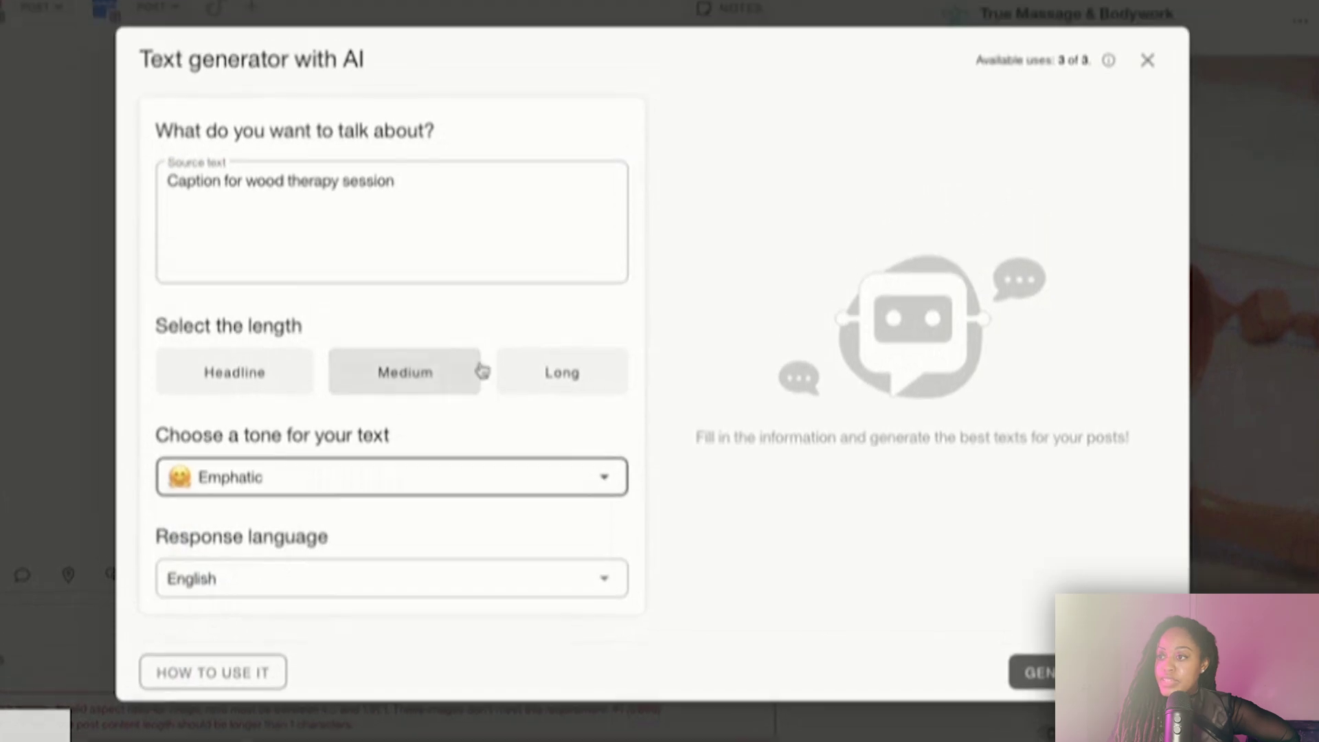
{"action": "left_click", "coordinate": [1031, 683]}
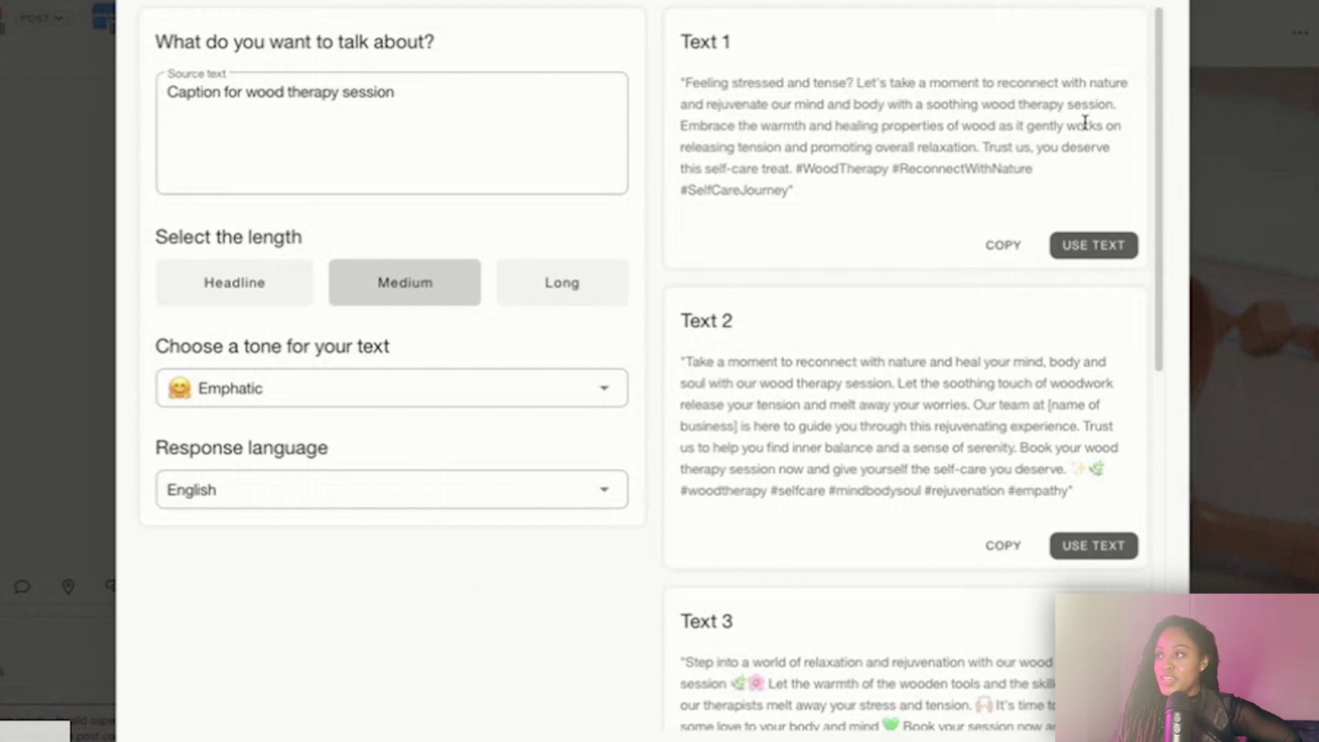
- Use the Text 1 suggestion as the caption and delete its hashtags #ReconnectWithNature and #SelfCareJourney
{"action": "left_click", "coordinate": [1090, 245]}
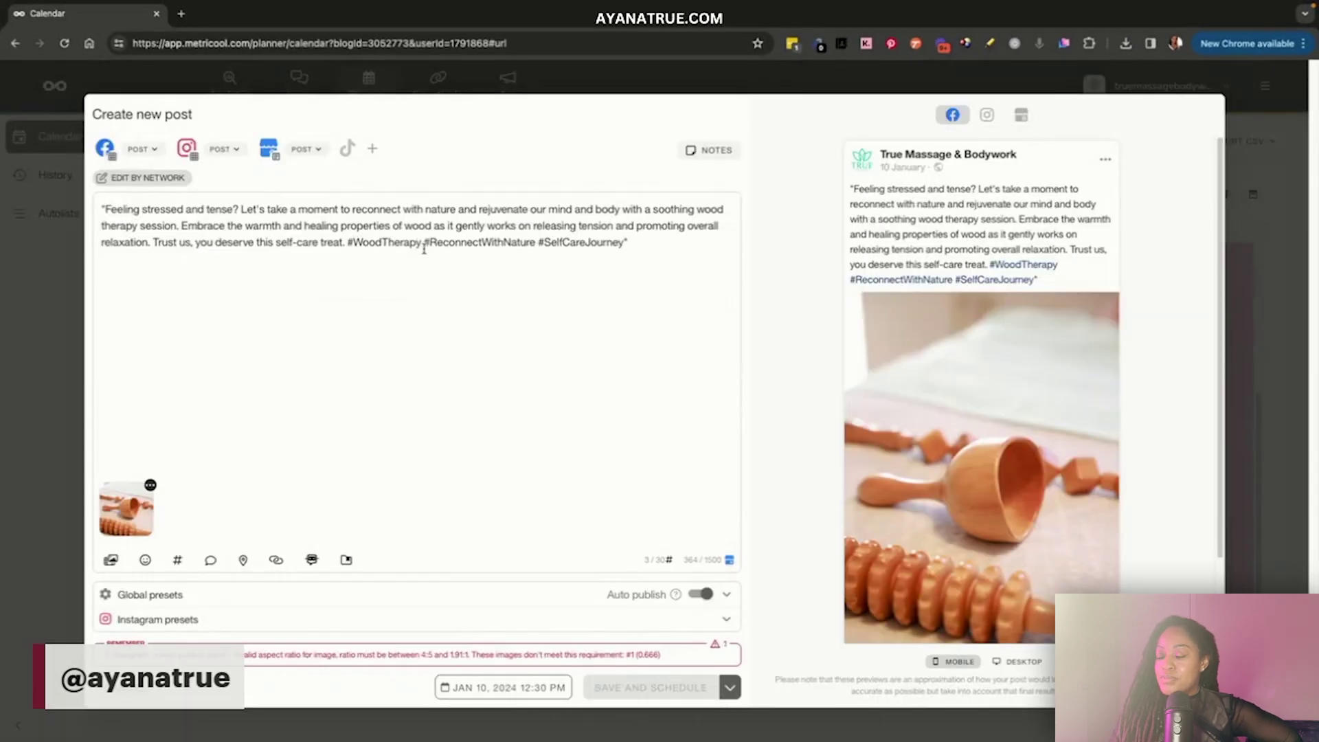
{"action": "left_click_drag", "start_coordinate": [423, 245], "coordinate": [640, 246]}
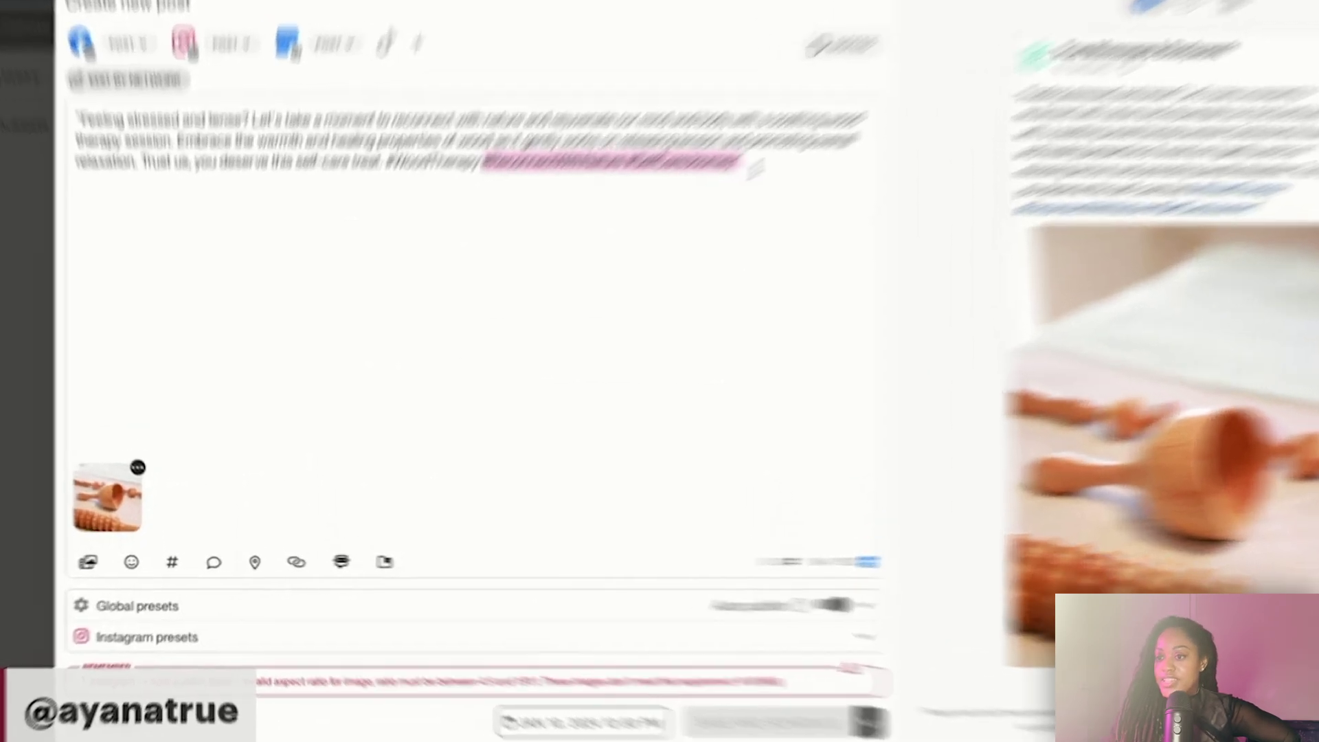
{"action": "key", "text": "BackSpace"}
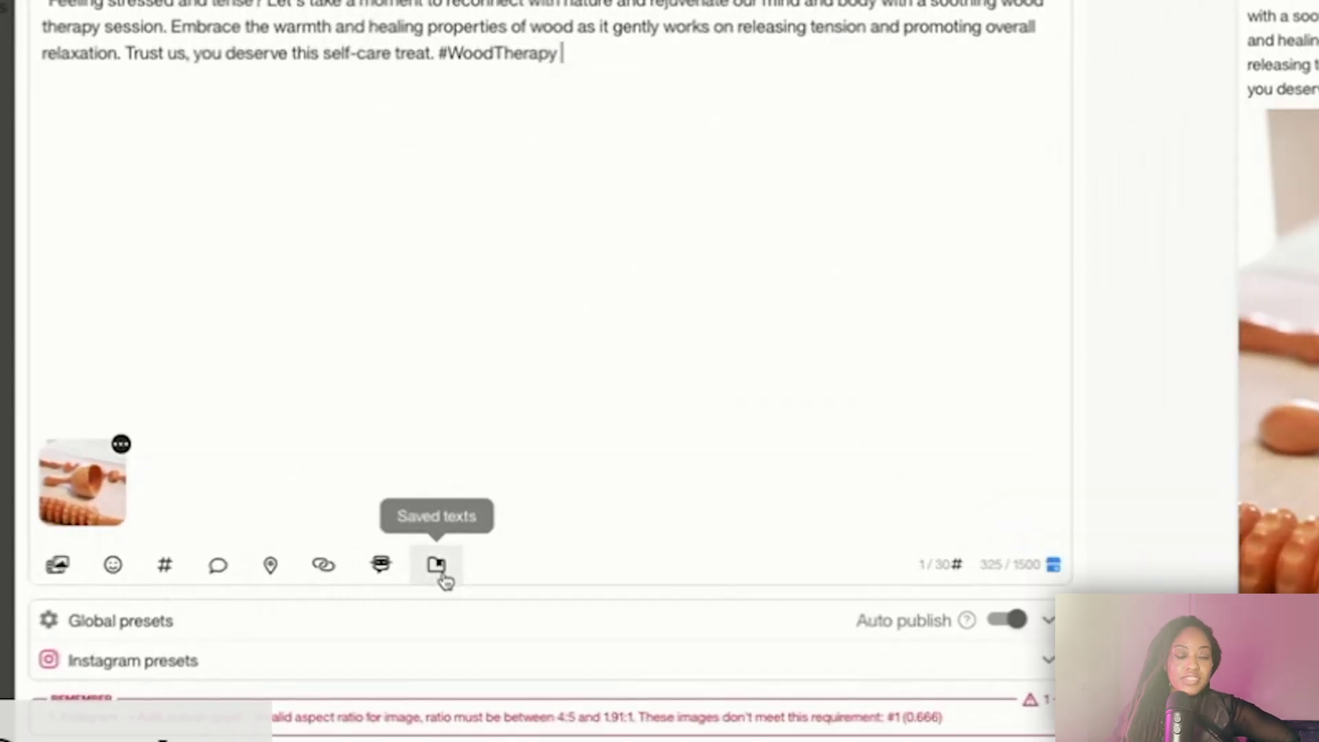
- Look over the saved texts and preview the post for Instagram, Google Business Profile and Facebook
{"action": "left_click", "coordinate": [437, 565]}
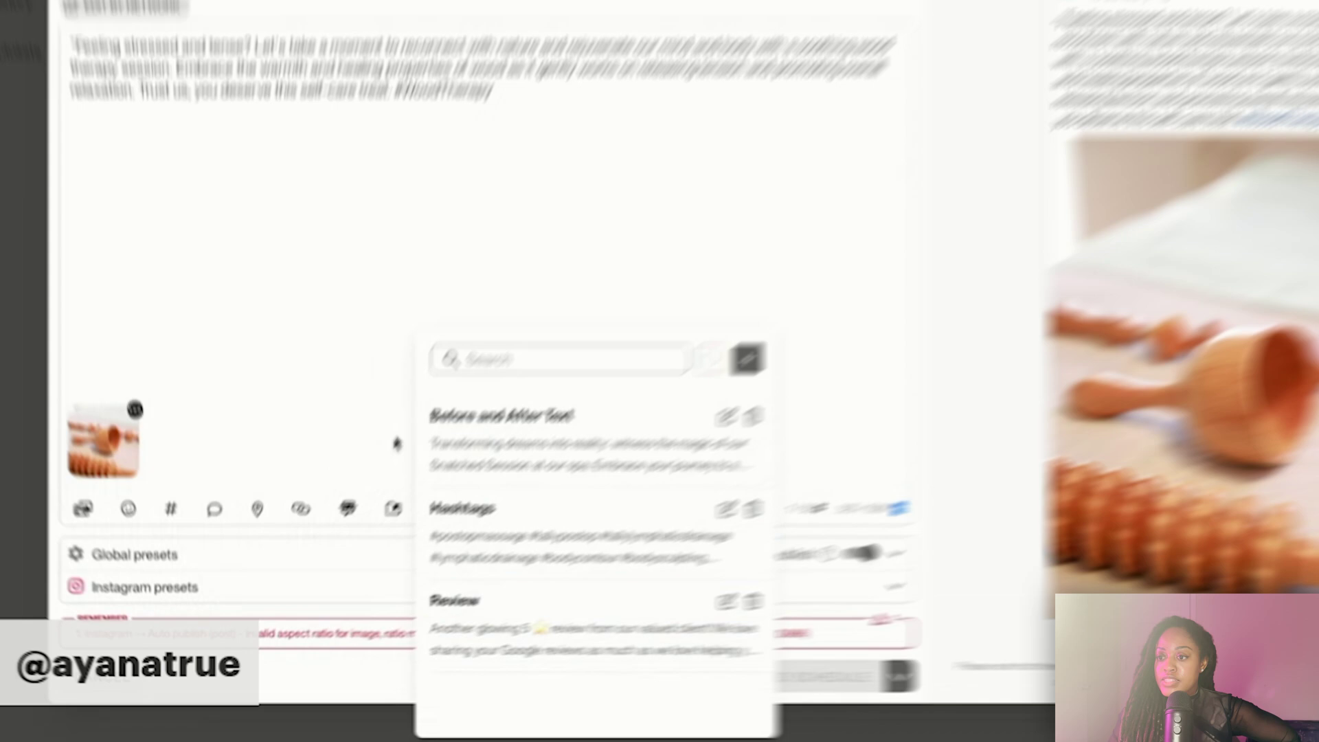
{"action": "left_click", "coordinate": [447, 378]}
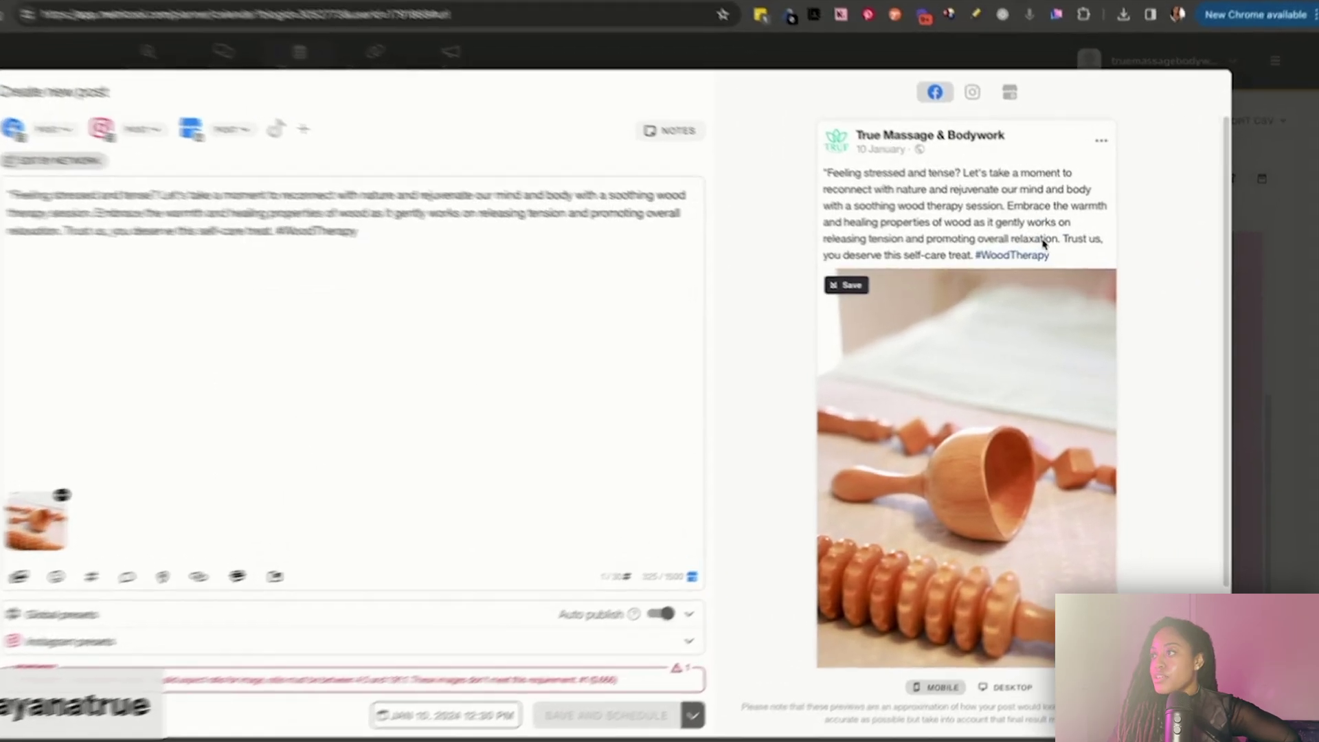
{"action": "left_click", "coordinate": [972, 92]}
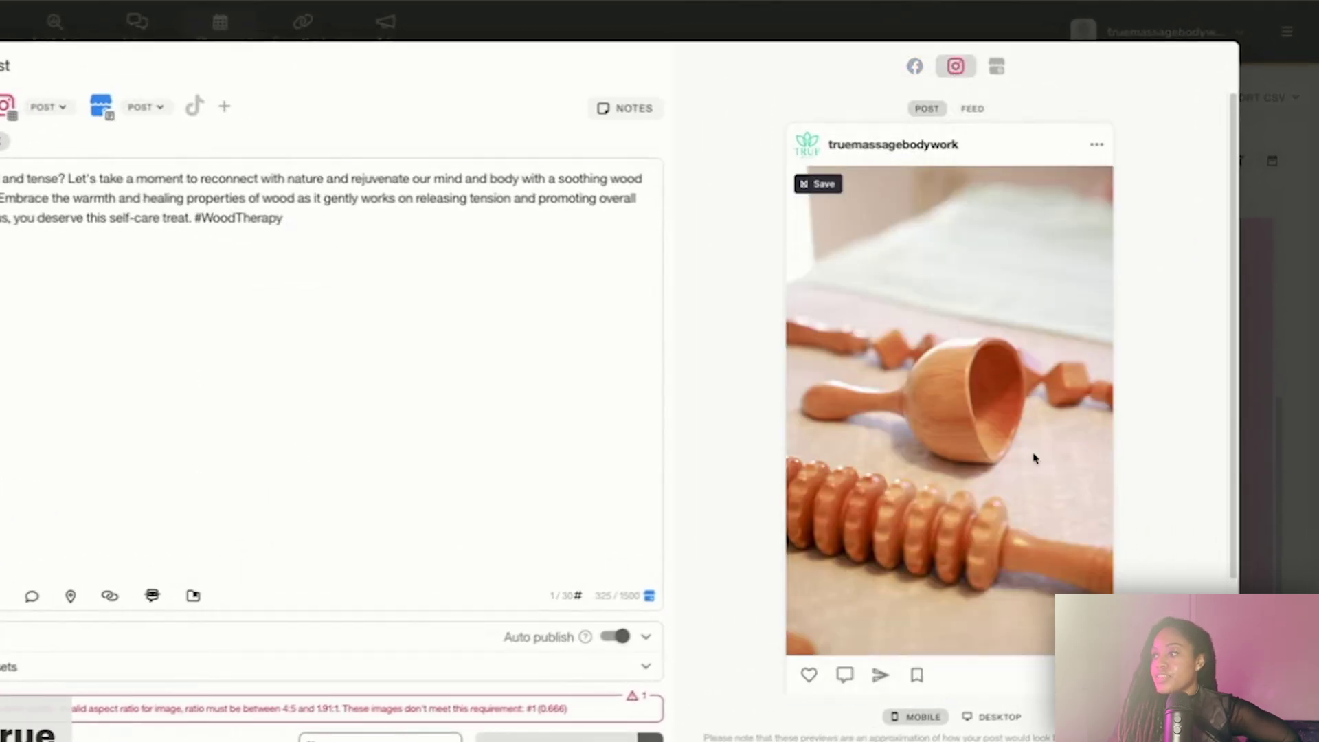
{"action": "left_click", "coordinate": [997, 66]}
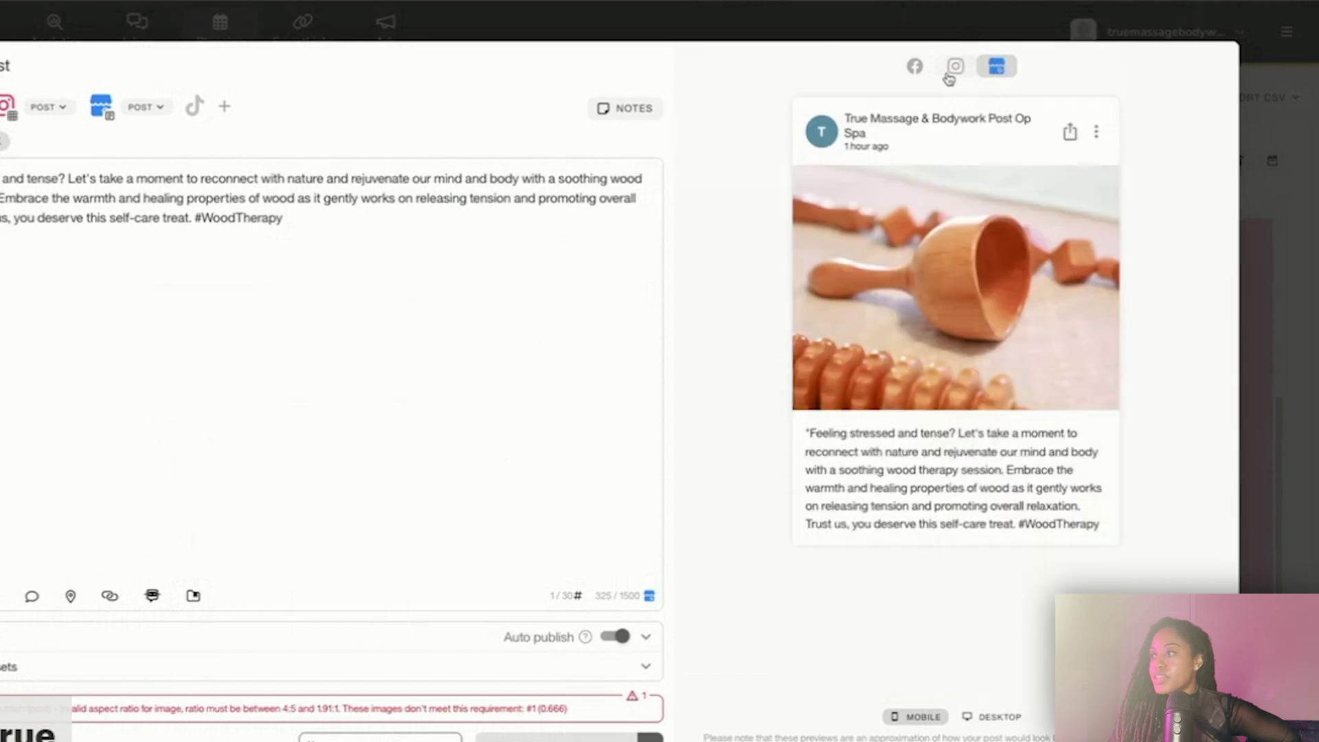
{"action": "left_click", "coordinate": [915, 66]}
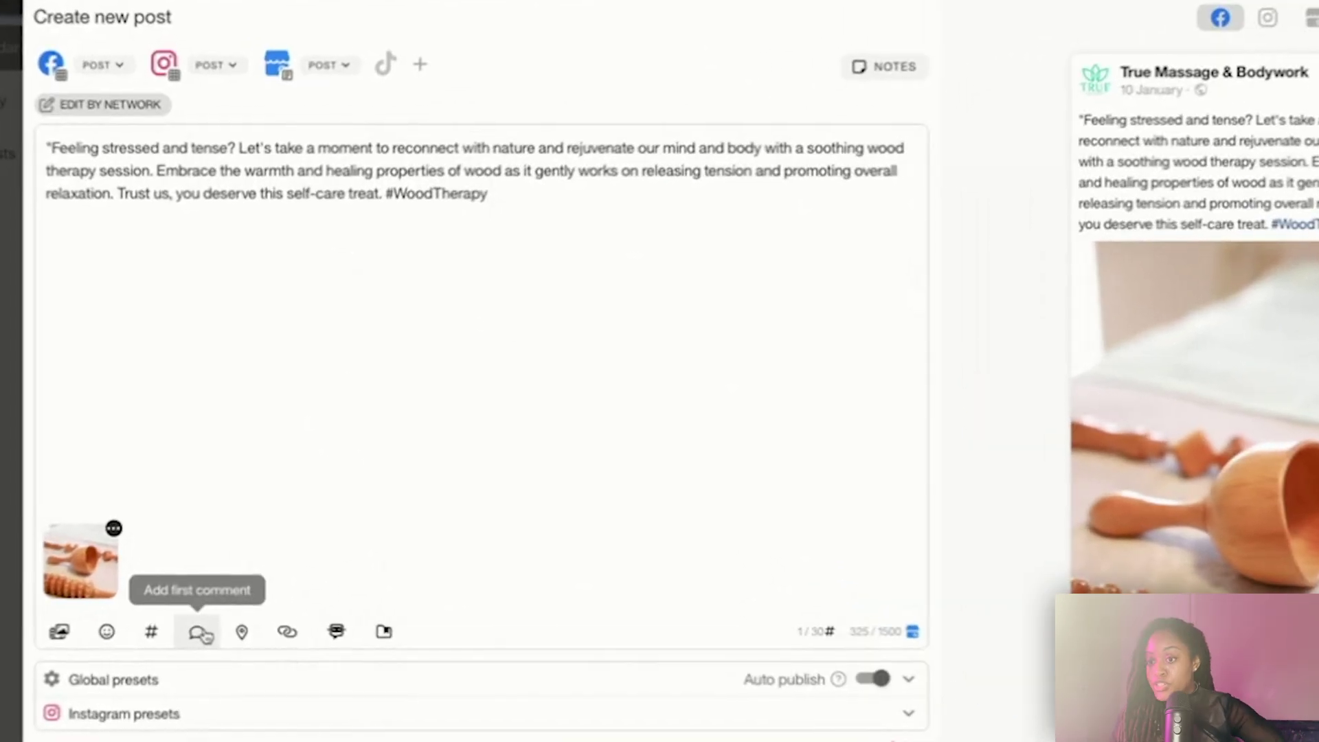
- View the first comment option without adding one, and examine the aspect ratio requirement for the Instagram image
{"action": "left_click", "coordinate": [210, 560]}
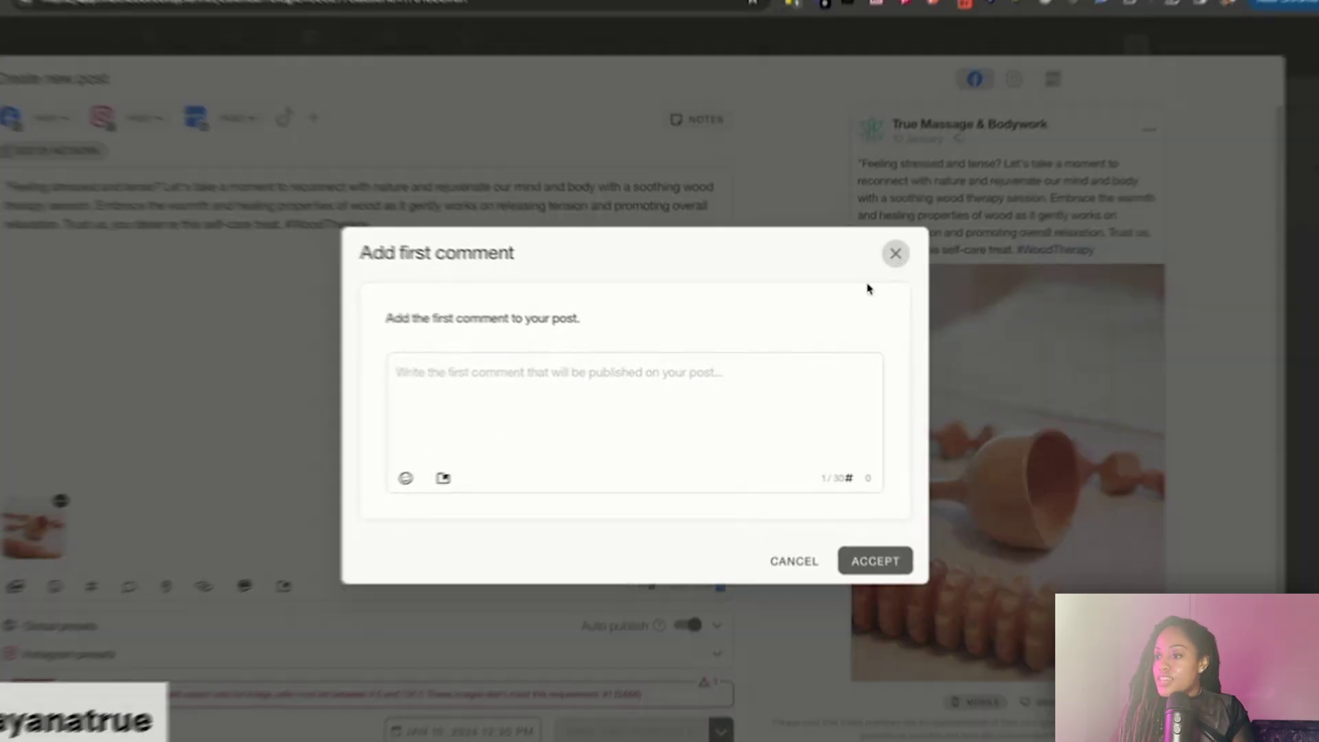
{"action": "left_click", "coordinate": [917, 228]}
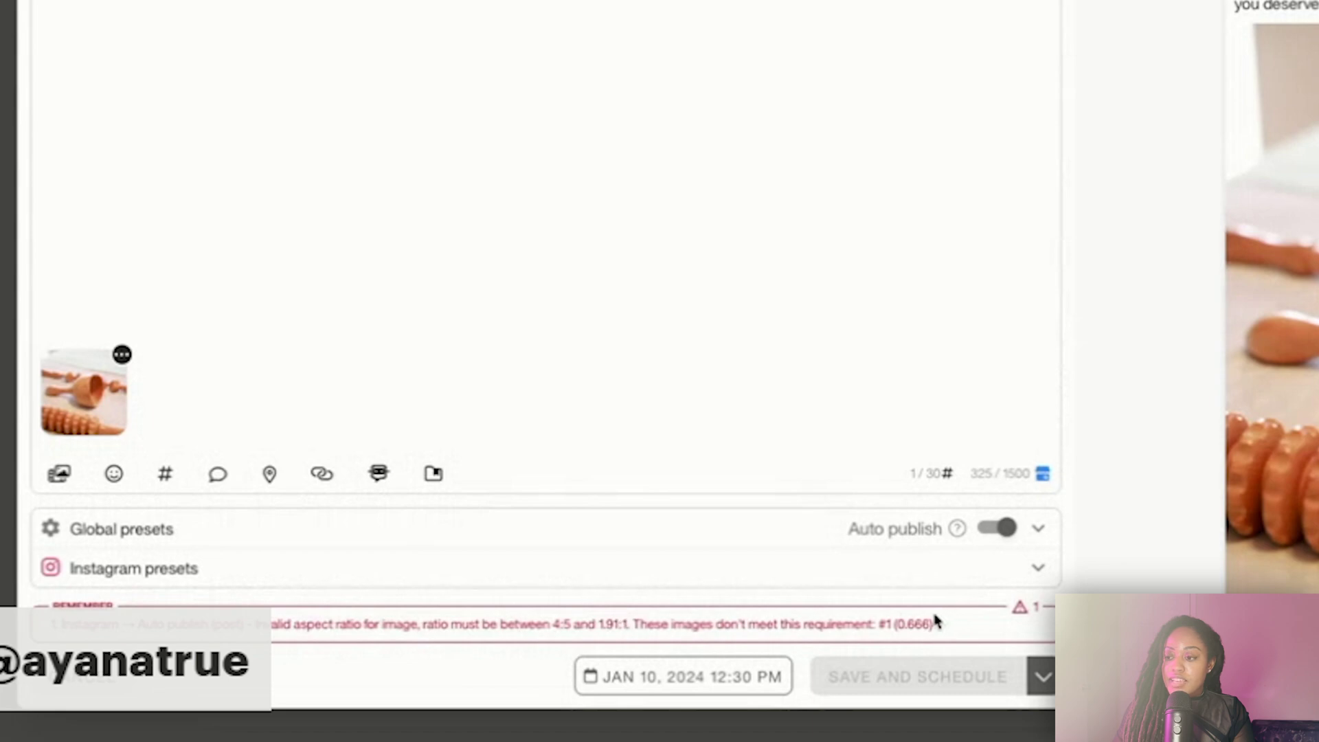
{"action": "triple_click", "coordinate": [964, 624]}
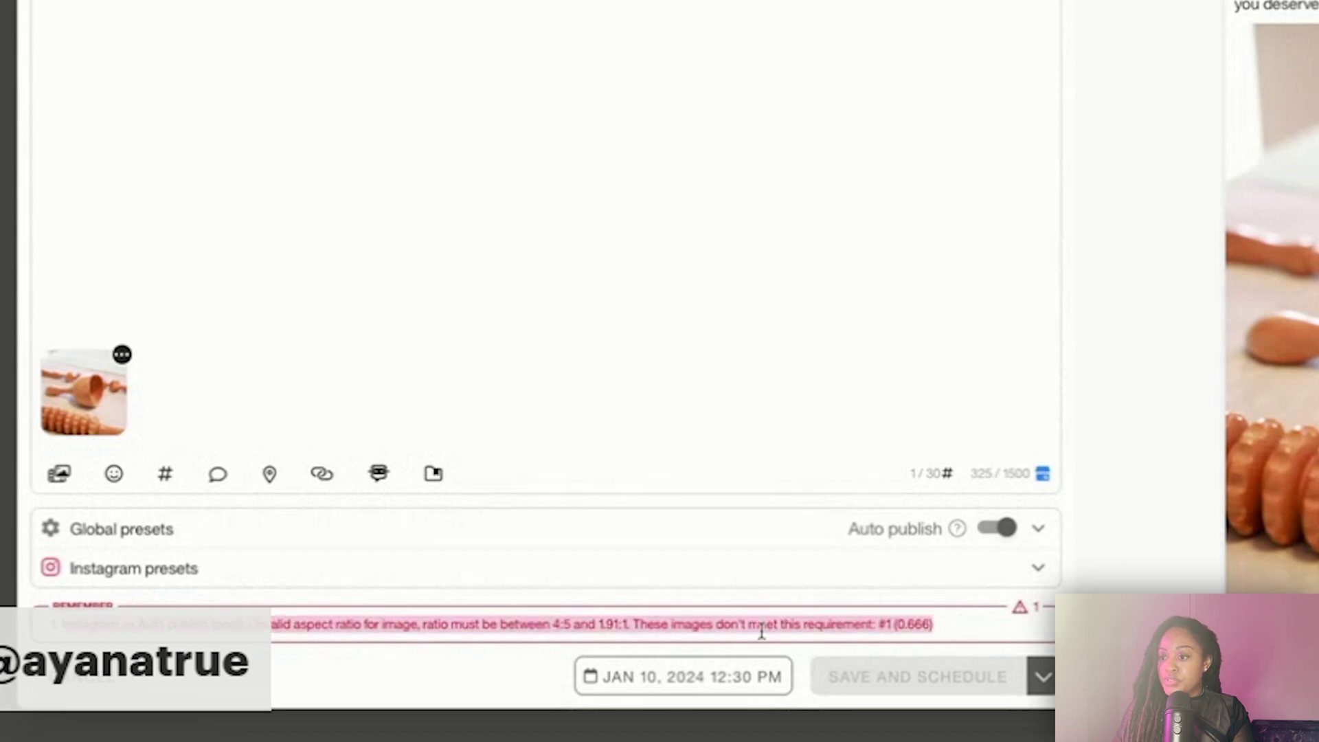
{"action": "left_click", "coordinate": [385, 629]}
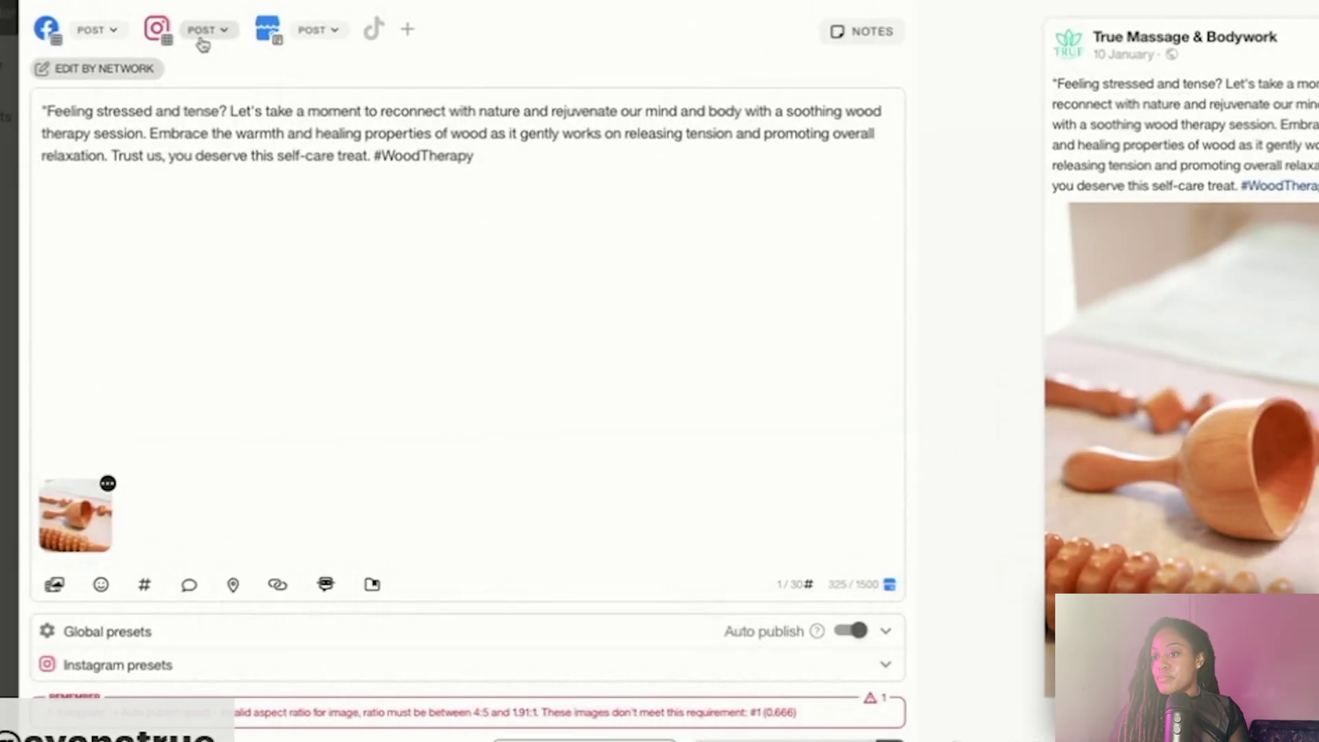
- Remove Instagram from the post's networks and save the post as a draft
{"action": "left_click", "coordinate": [226, 152]}
{"action": "left_click", "coordinate": [159, 32]}
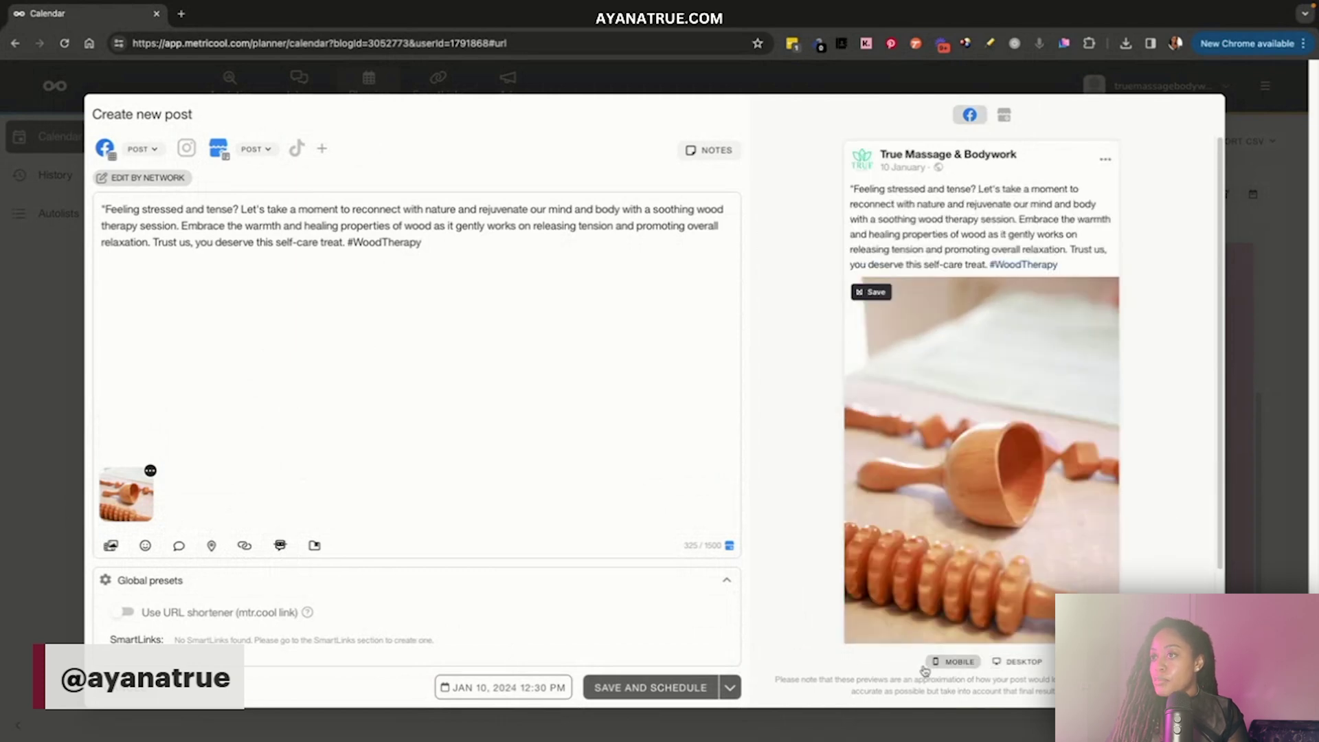
{"action": "left_click", "coordinate": [734, 689]}
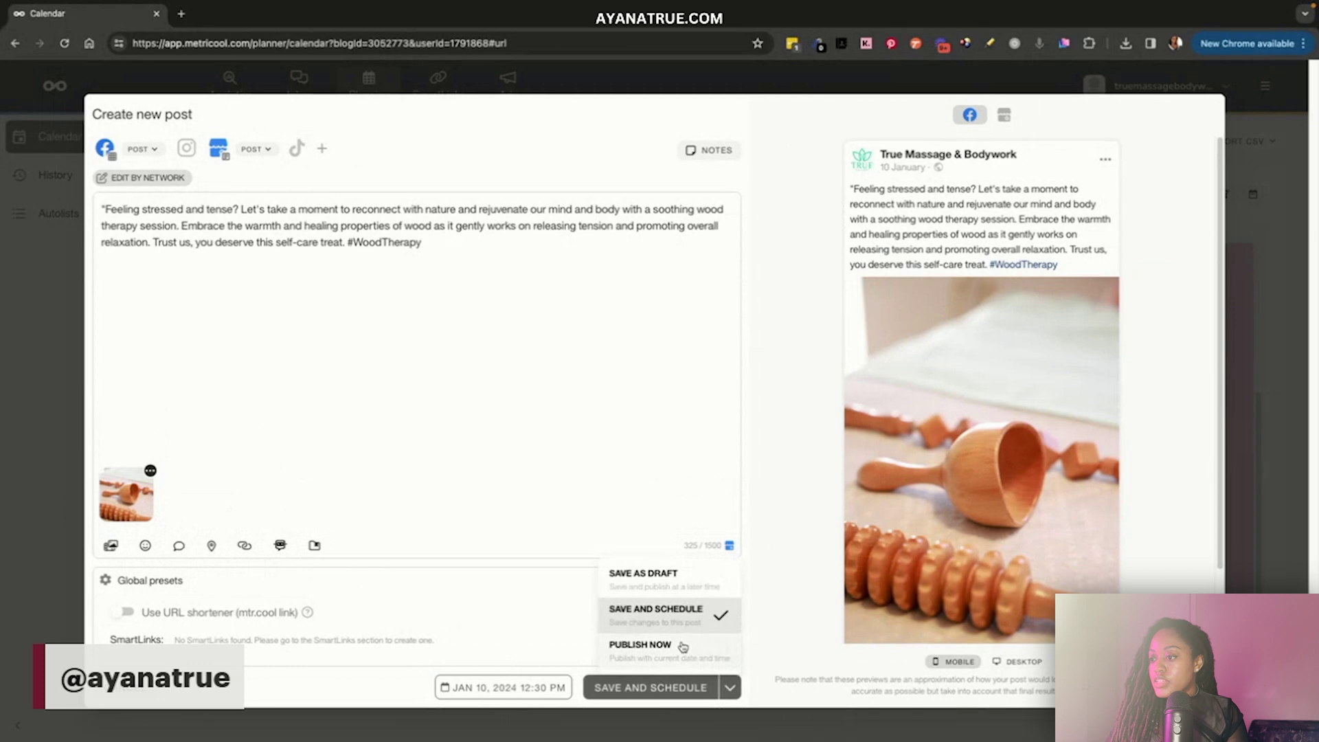
{"action": "left_click", "coordinate": [662, 579]}
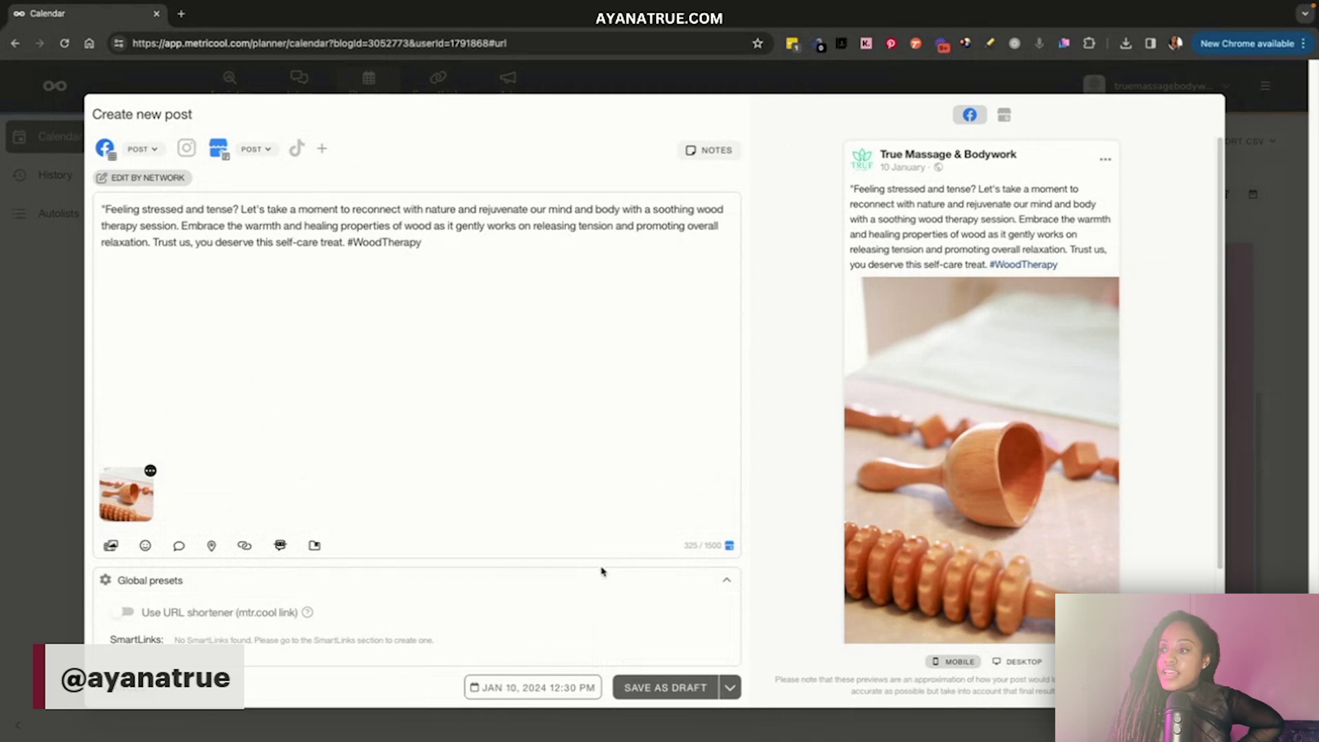
{"action": "left_click", "coordinate": [676, 699]}
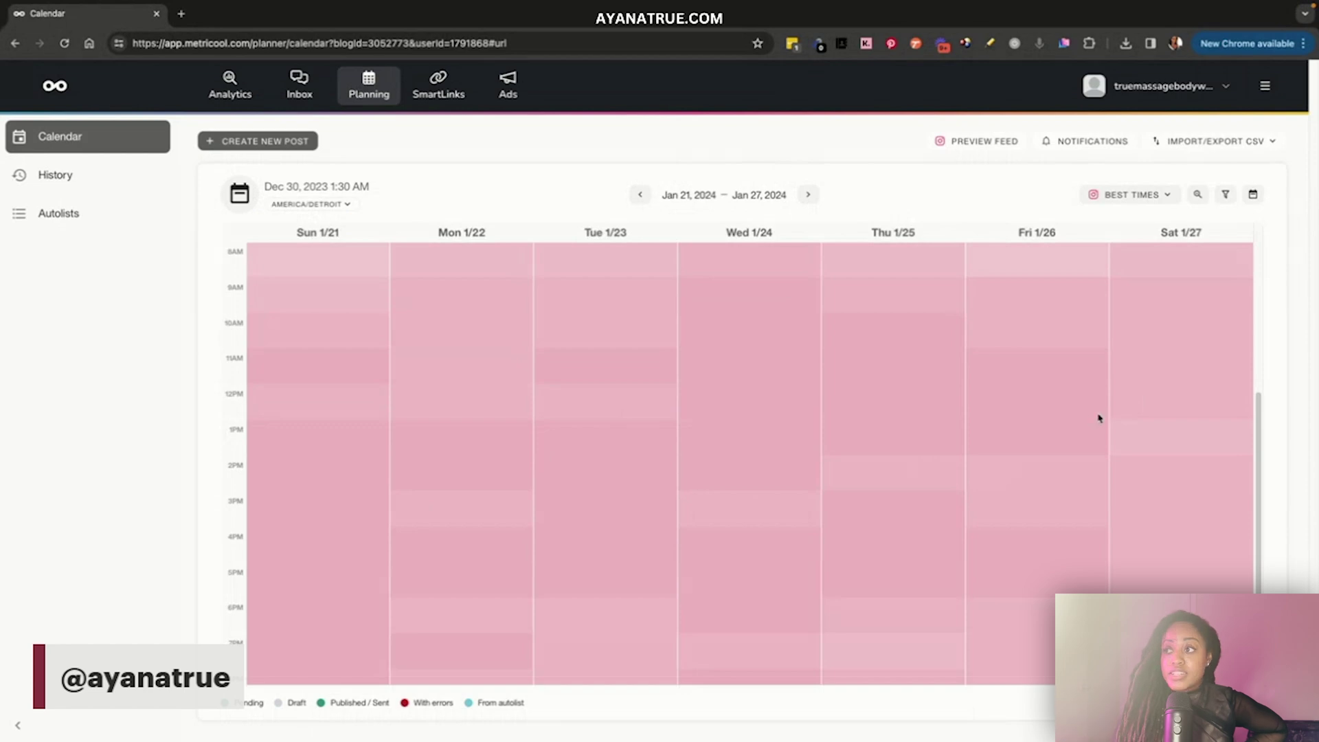
- Go back in the planning calendar to the week of Nov 5 – Nov 11, 2023 and examine Monday's and Wednesday's posts
{"action": "left_click", "coordinate": [639, 196]}
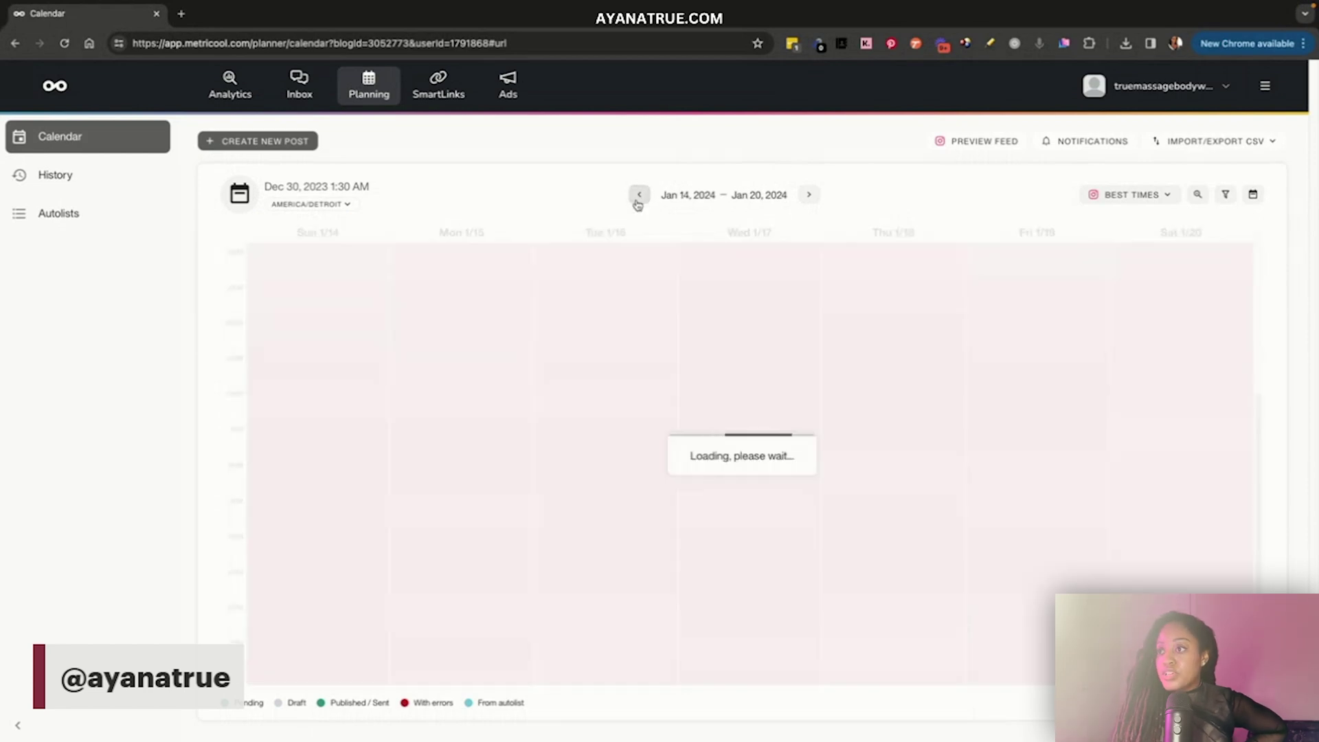
{"action": "left_click", "coordinate": [637, 199]}
{"action": "left_click", "coordinate": [638, 199]}
{"action": "left_click", "coordinate": [638, 199]}
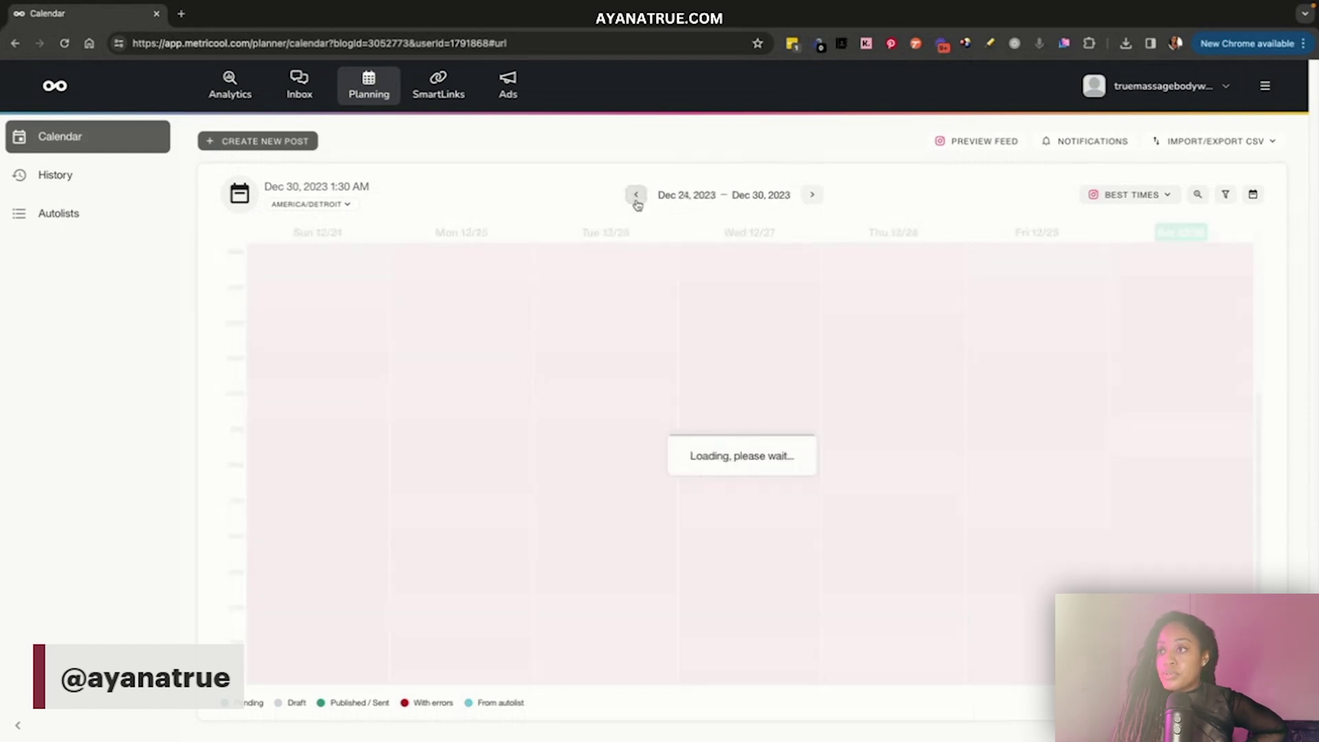
{"action": "left_click", "coordinate": [636, 196]}
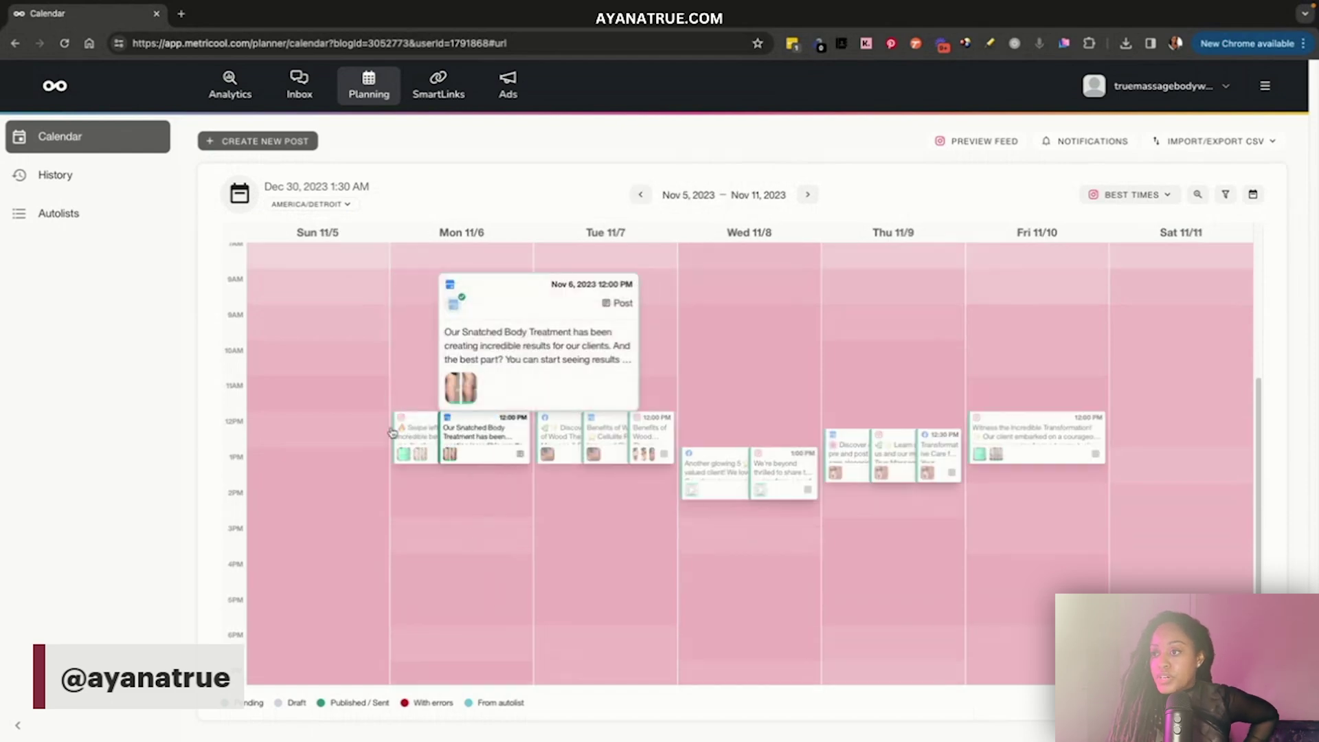
{"action": "mouse_move", "coordinate": [417, 455]}
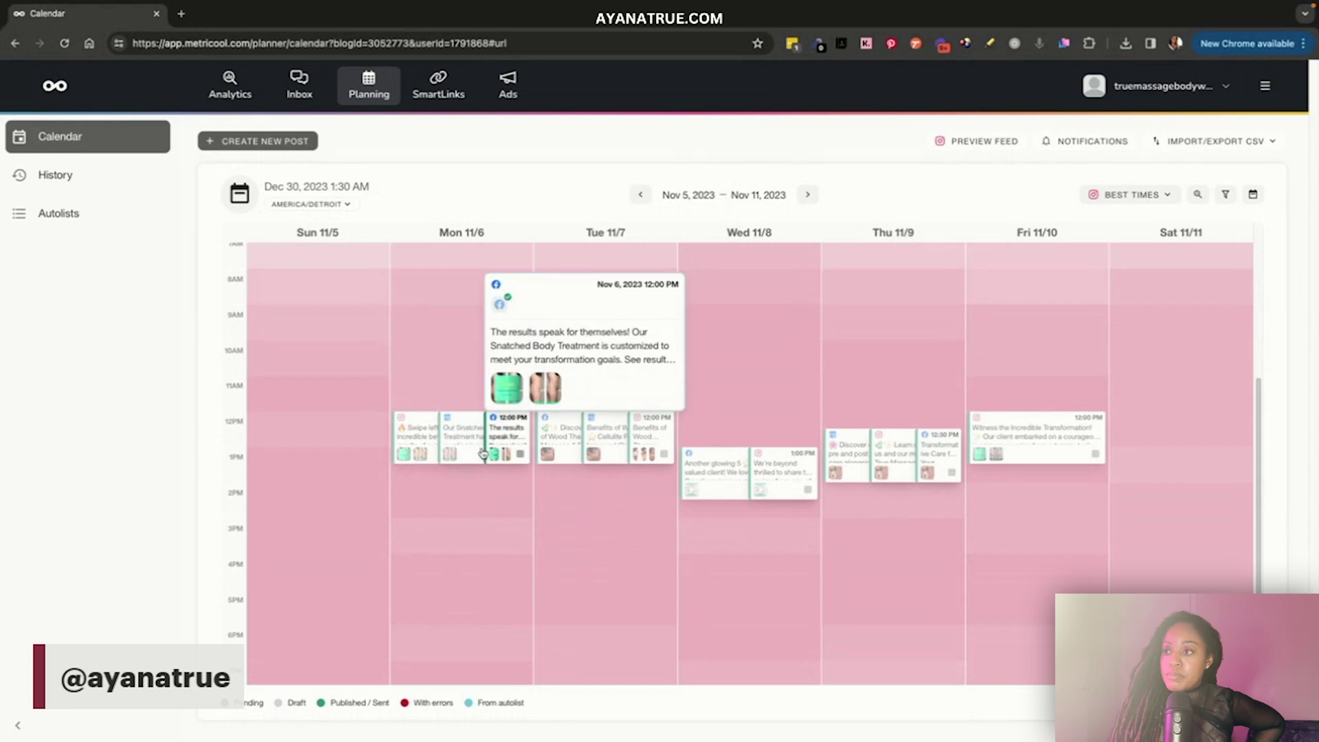
{"action": "mouse_move", "coordinate": [511, 451]}
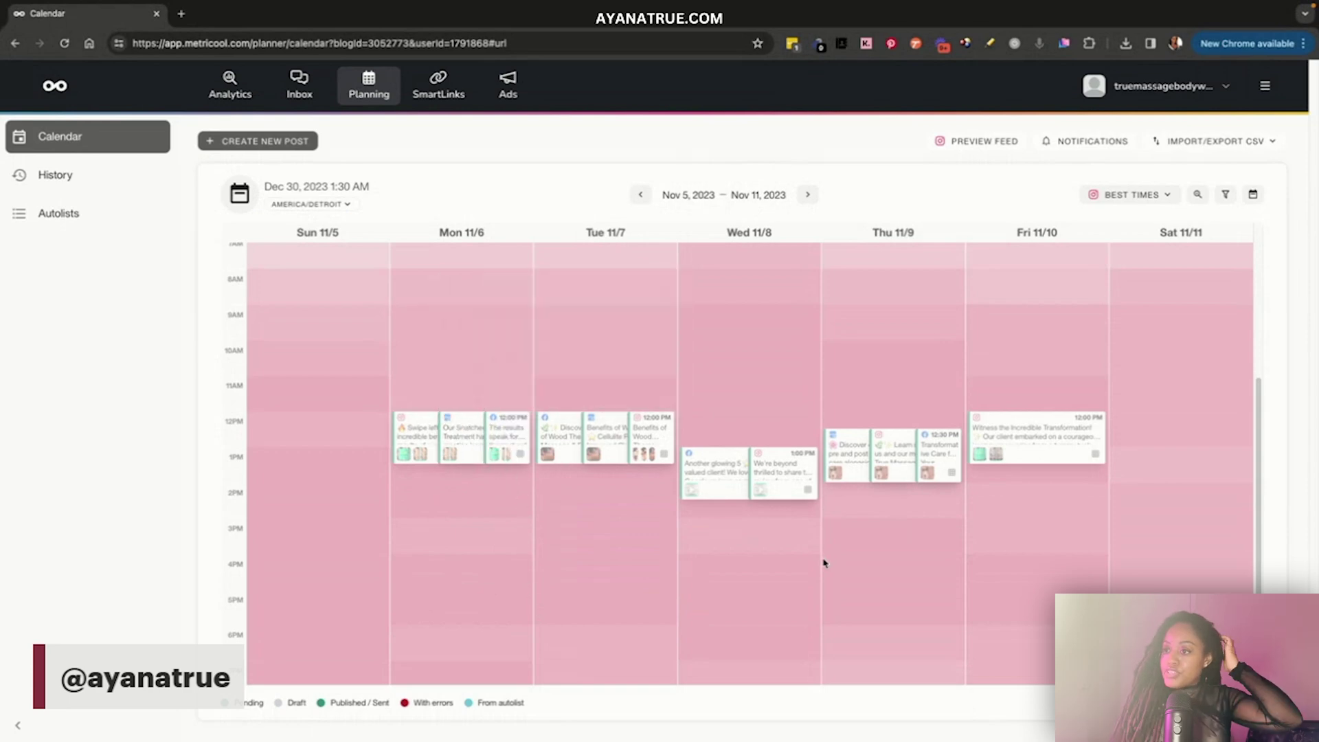
{"action": "scroll", "coordinate": [728, 481], "scroll_direction": "down", "scroll_amount": 1}
{"action": "mouse_move", "coordinate": [726, 404]}
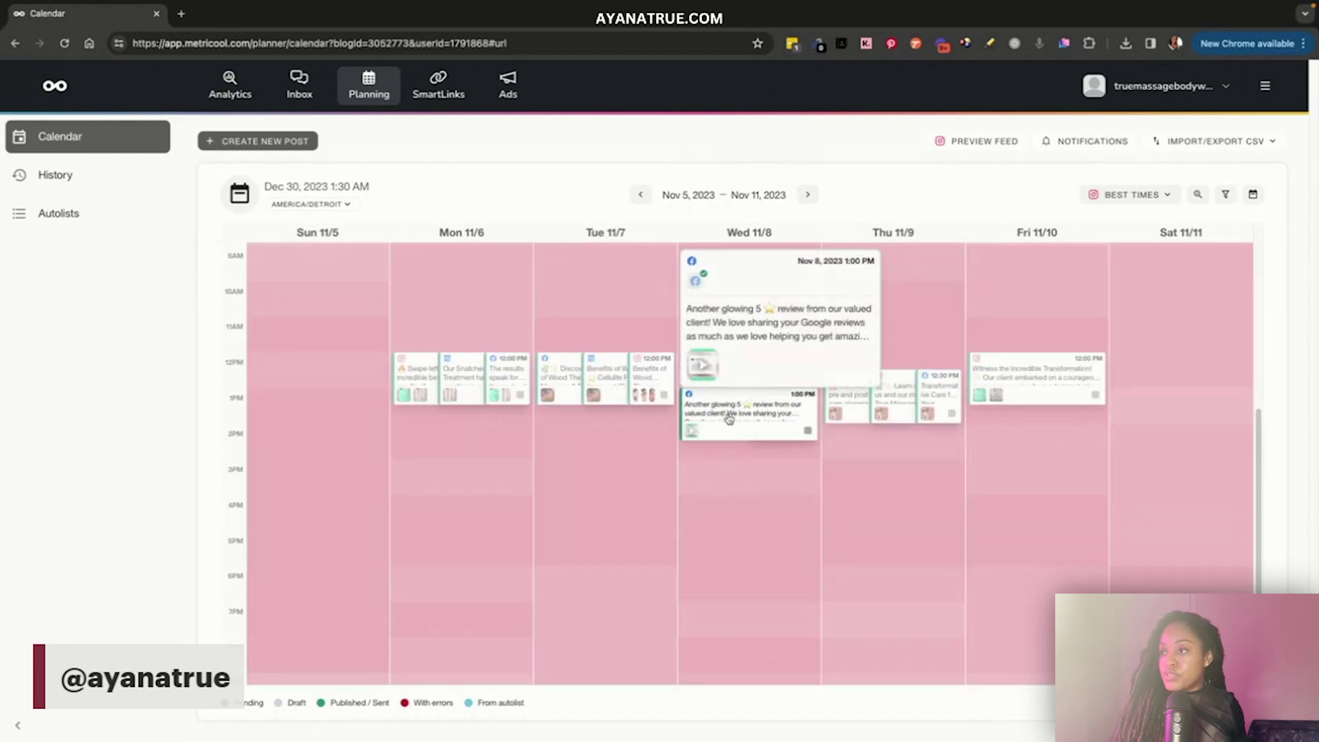
{"action": "mouse_move", "coordinate": [794, 416]}
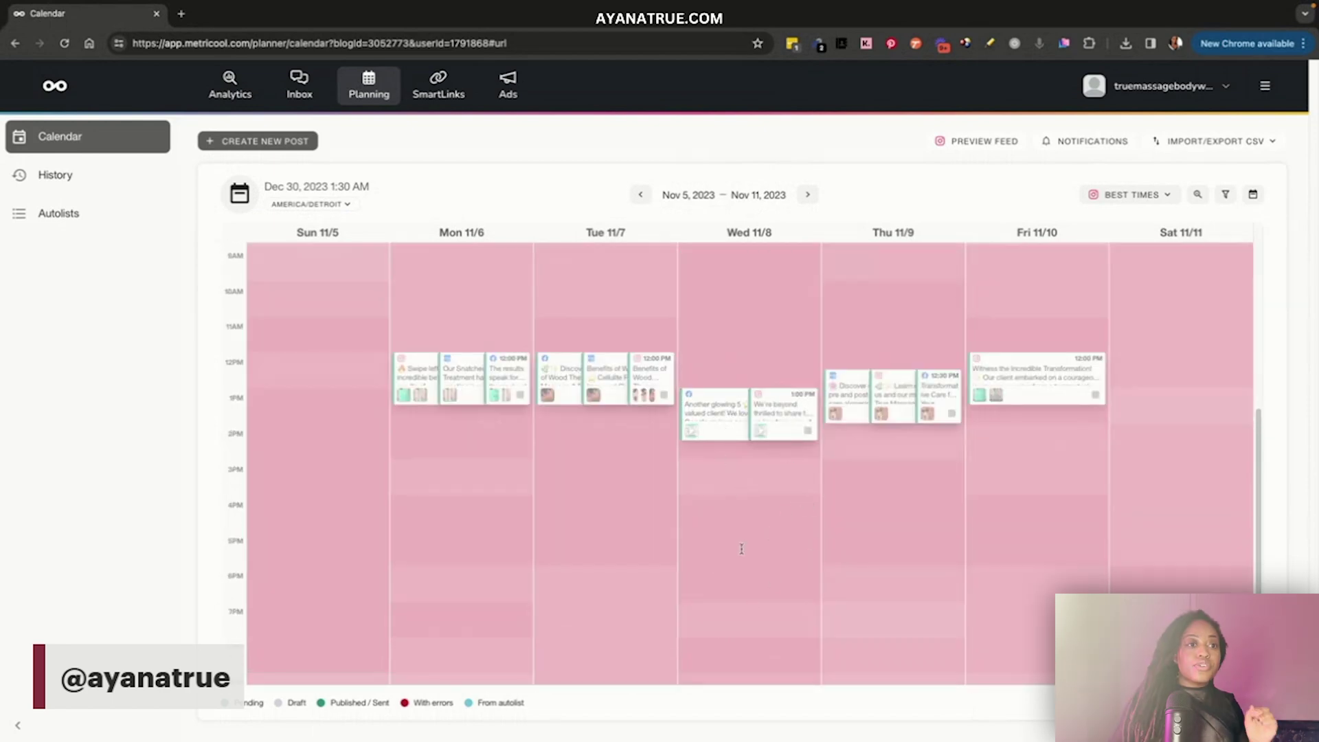